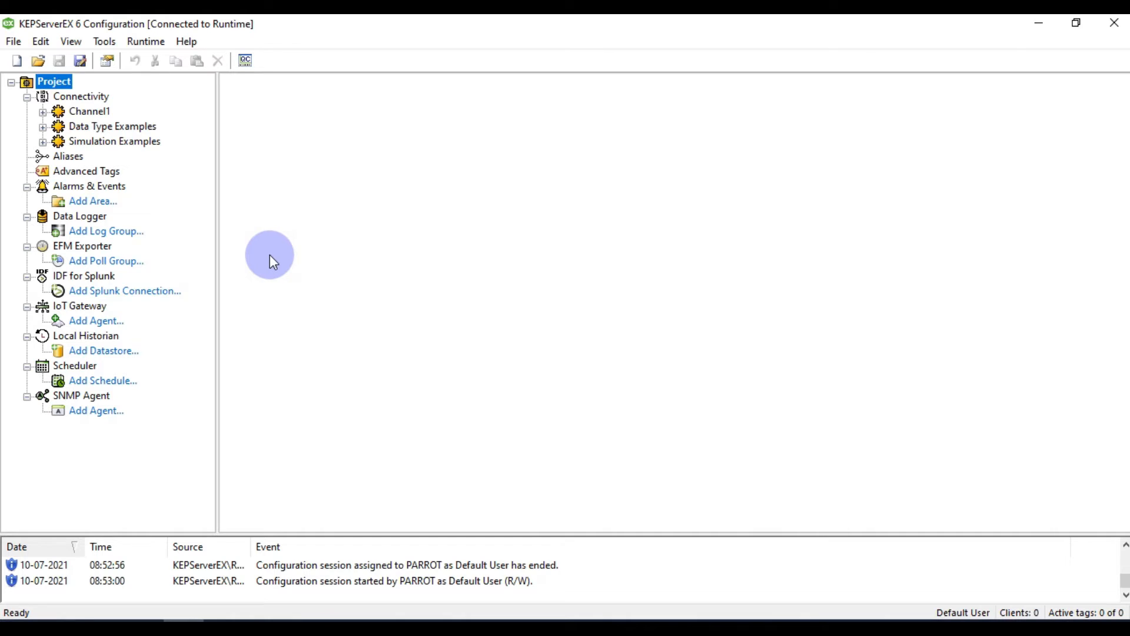
Start a new channel under Connectivity with Modbus TCP/IP Ethernet as its channel type
right_click(84, 98)
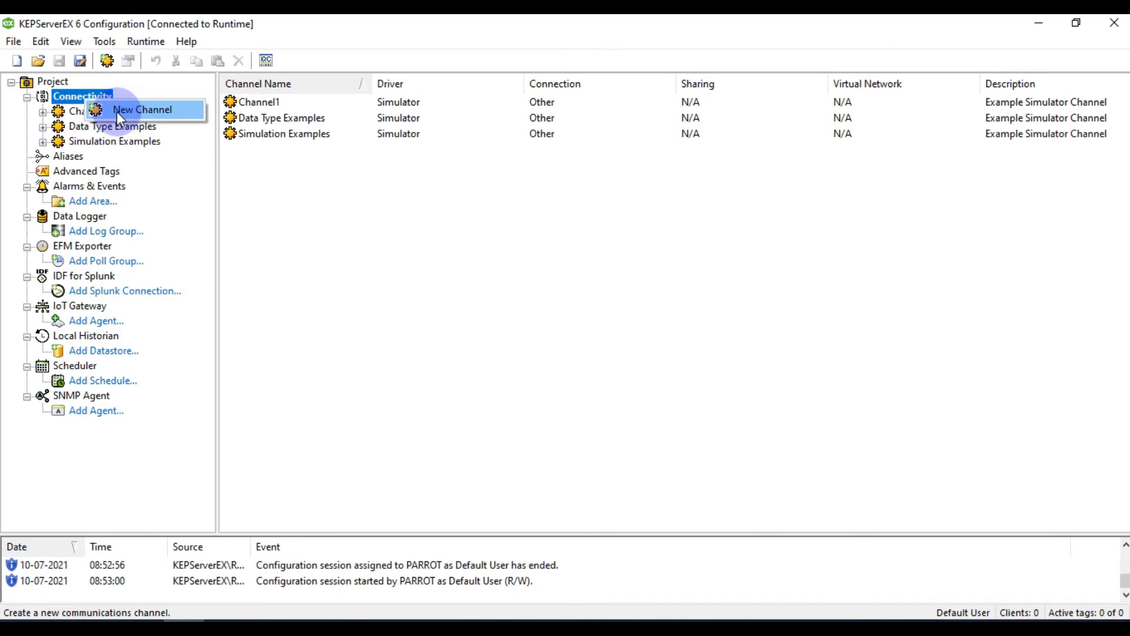
click(125, 113)
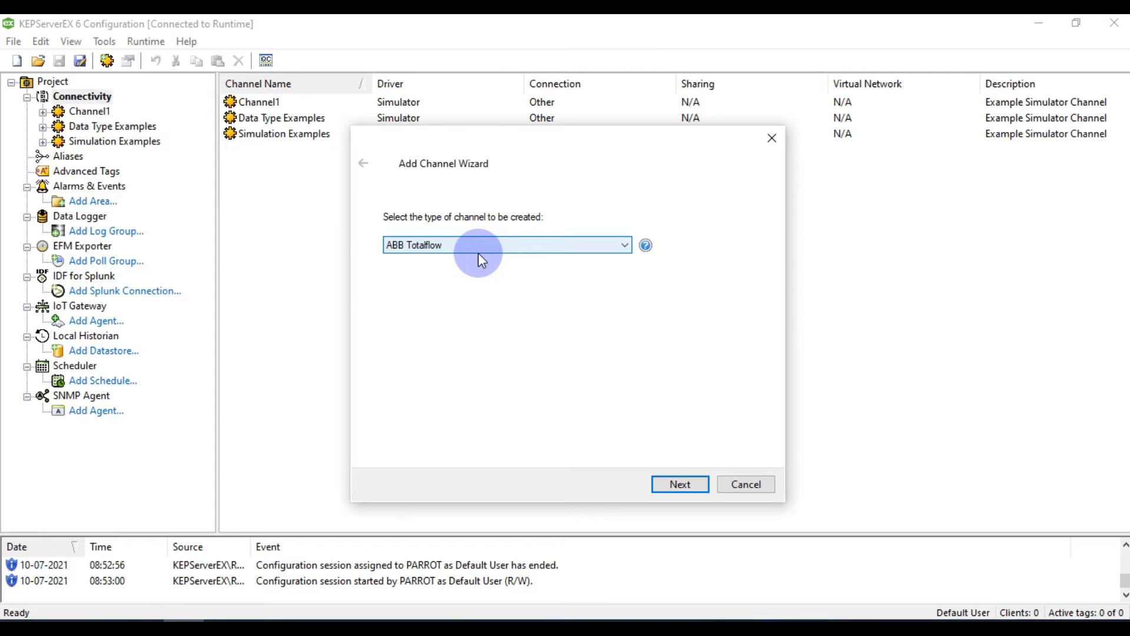
key(m)
key(o)
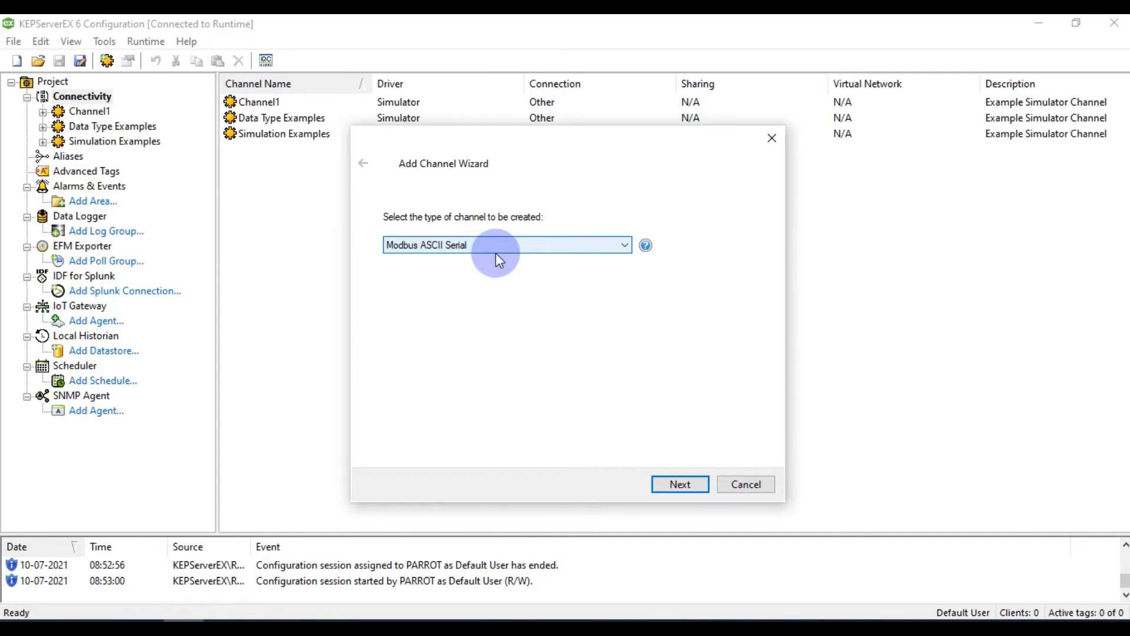
click(506, 247)
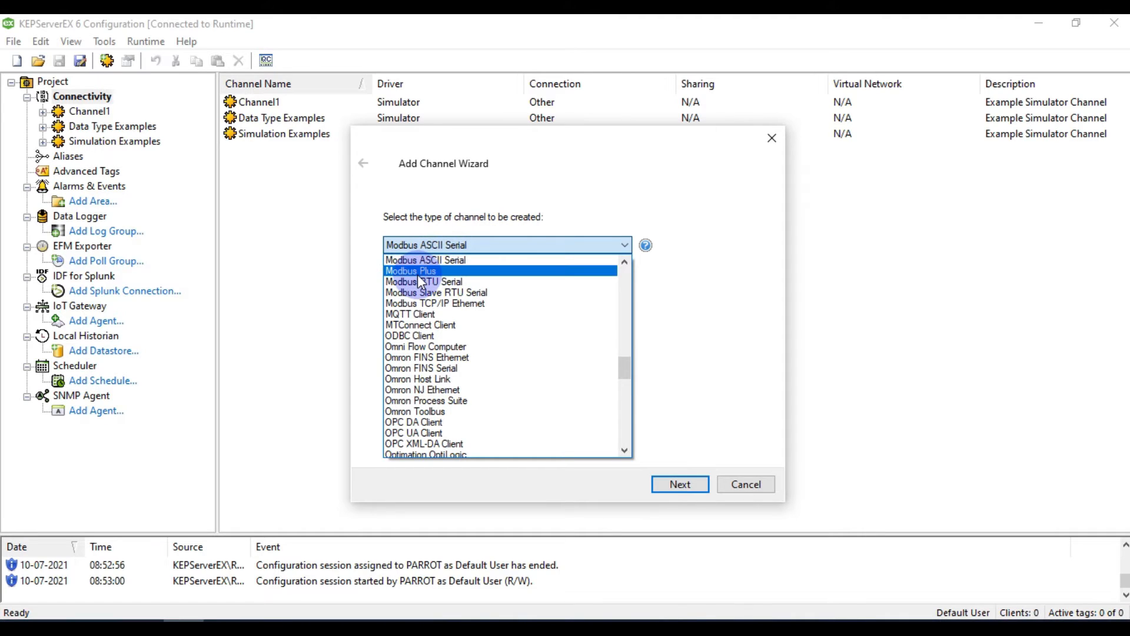
click(458, 305)
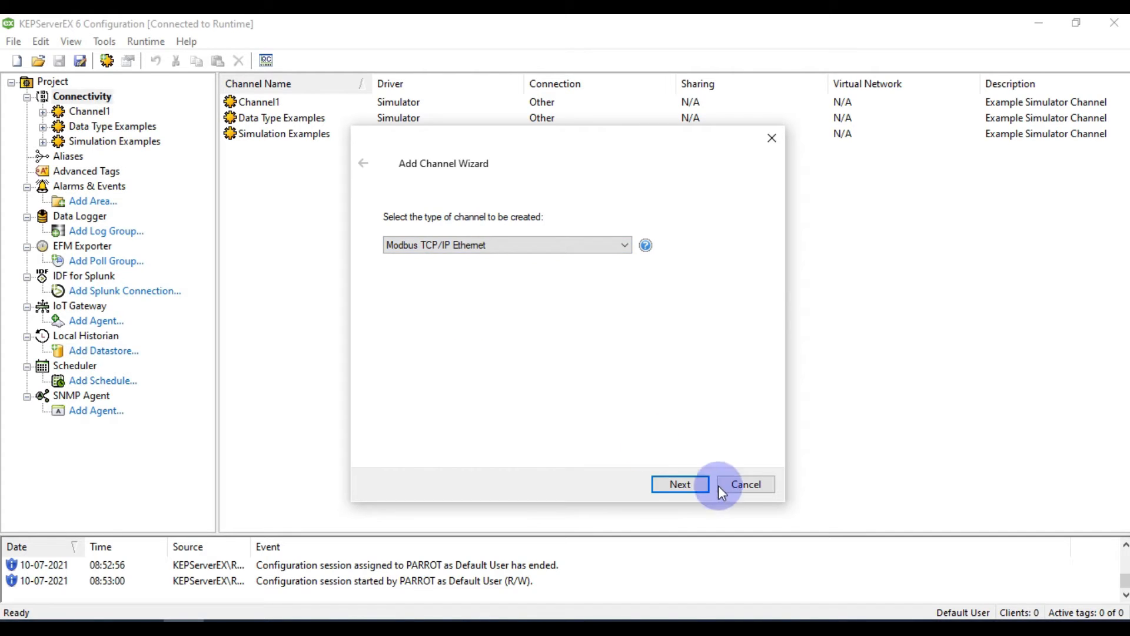
click(681, 485)
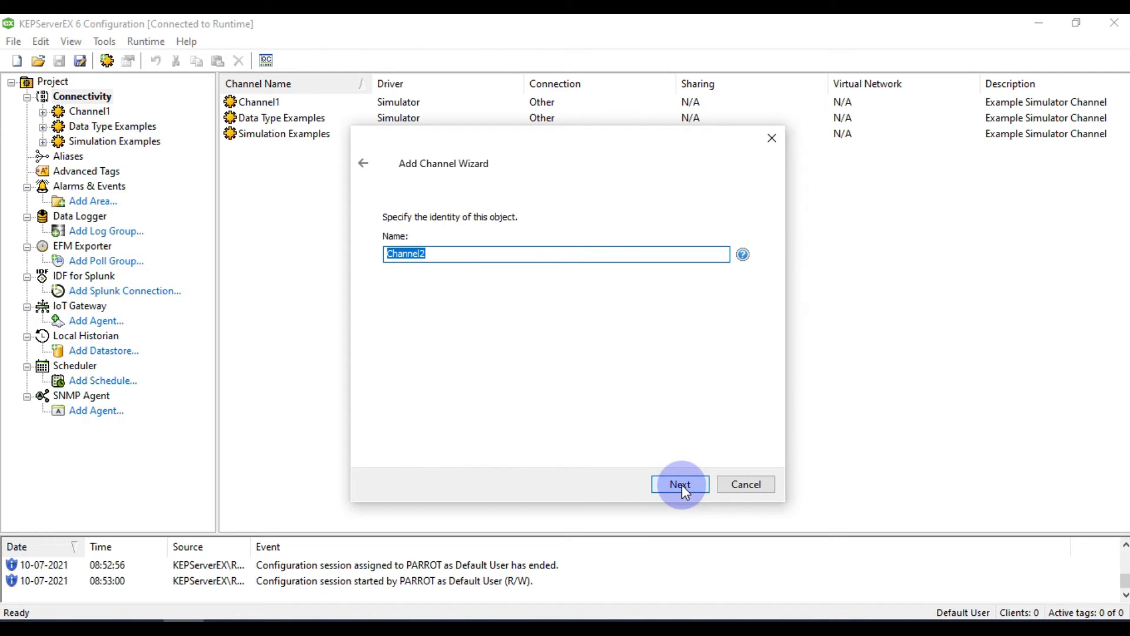
Name the new channel Modbus and proceed past the identity page
text(MOdbus)
key(BackSpace)
key(BackSpace)
key(BackSpace)
key(BackSpace)
key(BackSpace)
text(odbus)
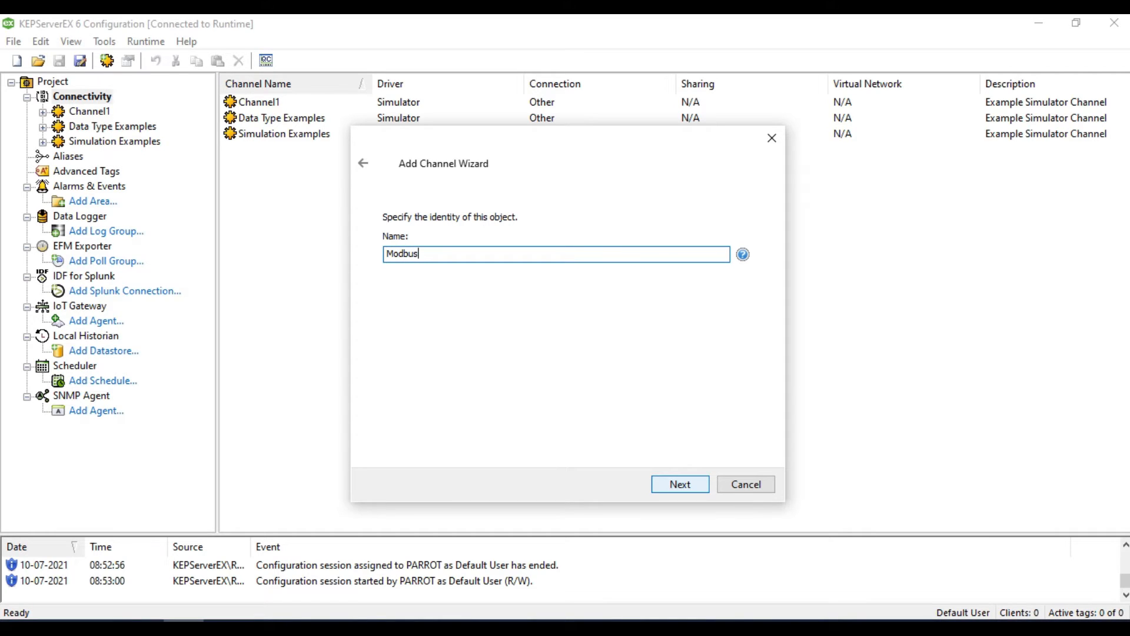
click(681, 482)
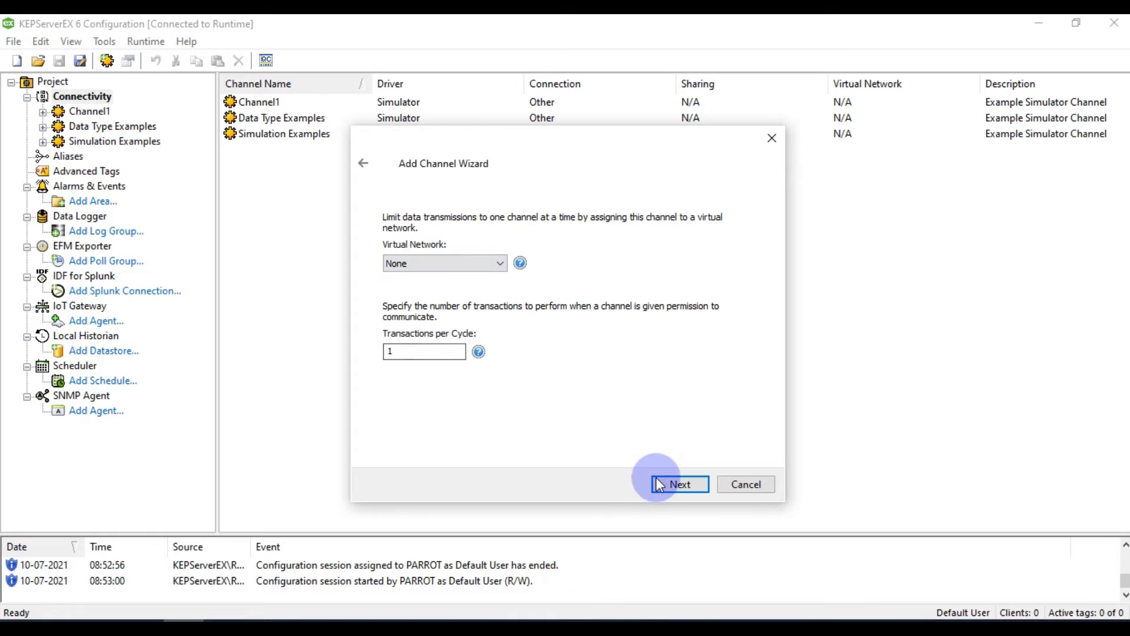
Accept the default virtual network settings, check the available network adapters and keep the Default adapter for the channel
click(673, 482)
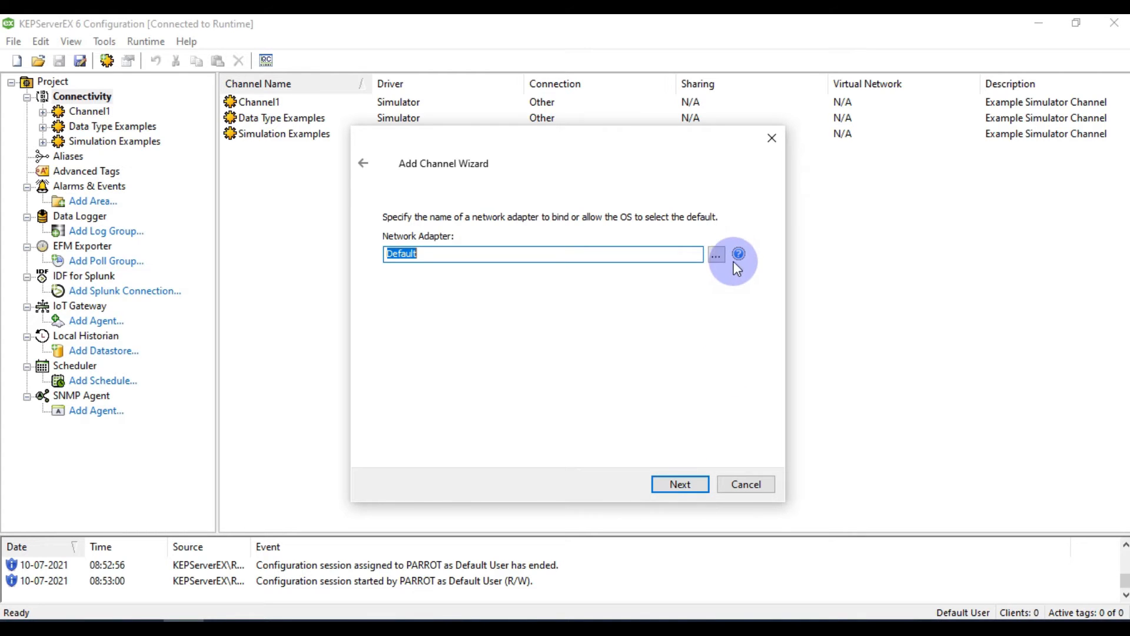
click(716, 254)
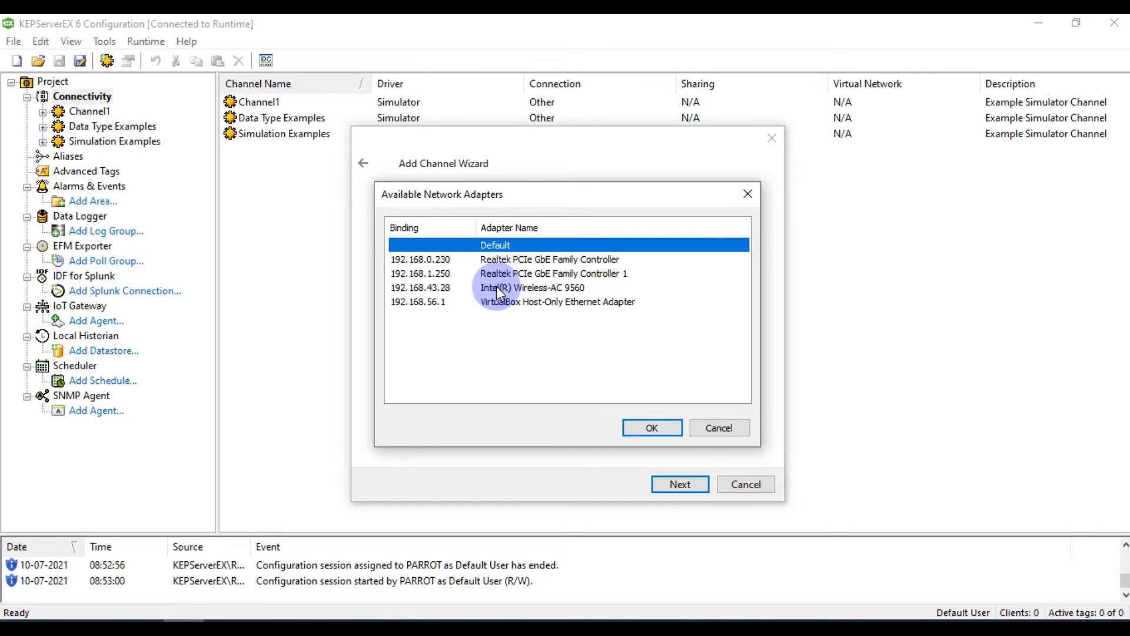
click(743, 197)
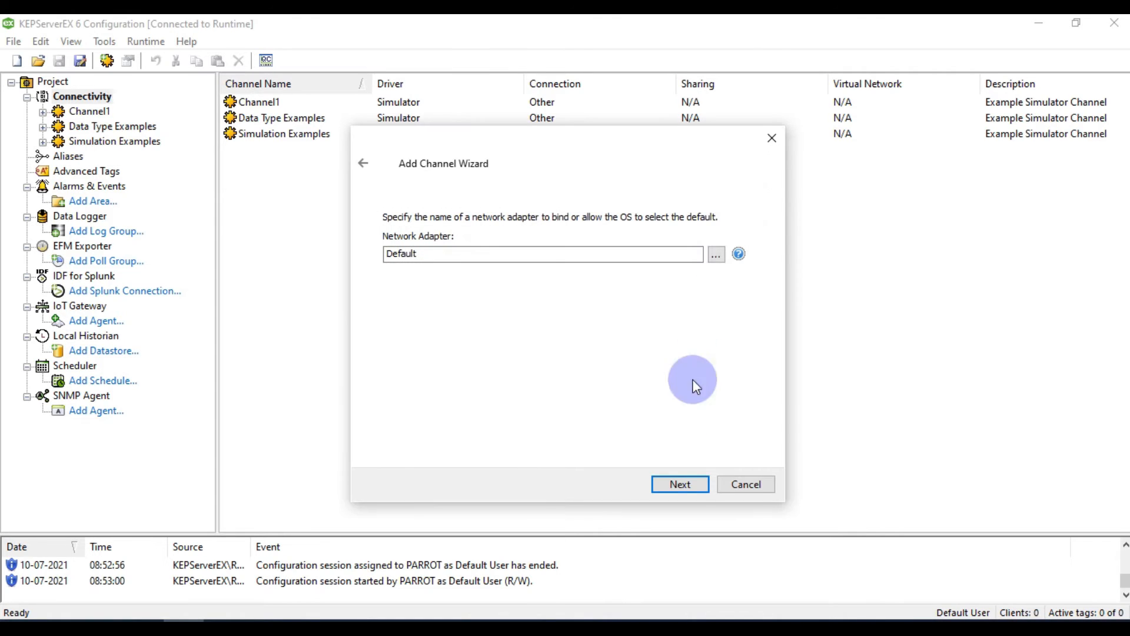
click(680, 484)
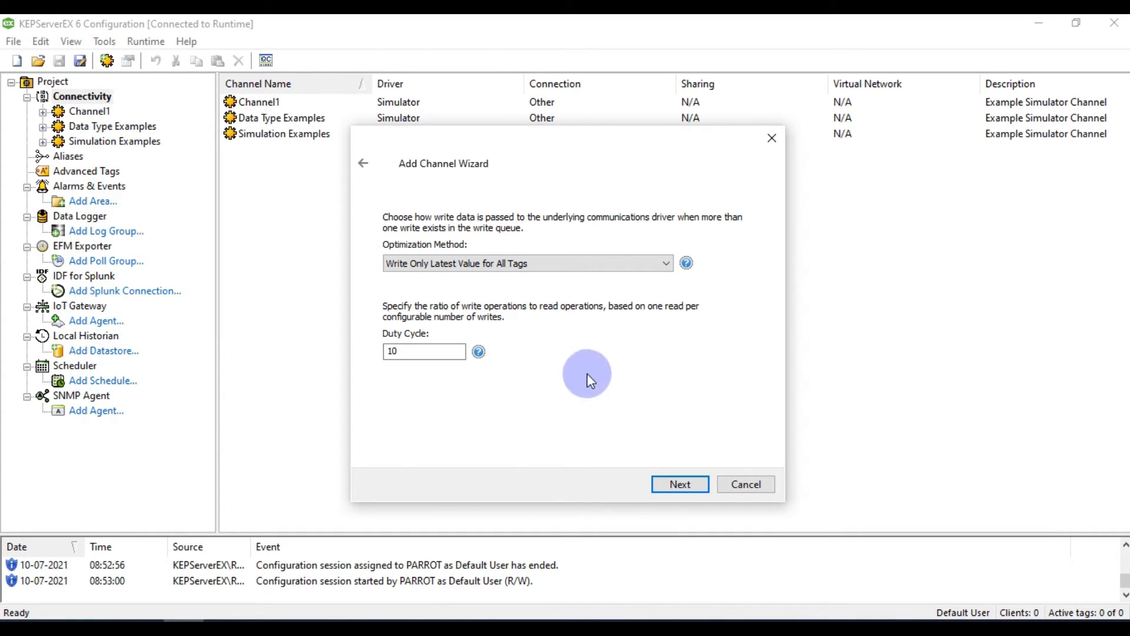
Accept the default write optimization, floating-point and socket settings with port 502 and TCP/IP, and finish creating the channel
click(701, 485)
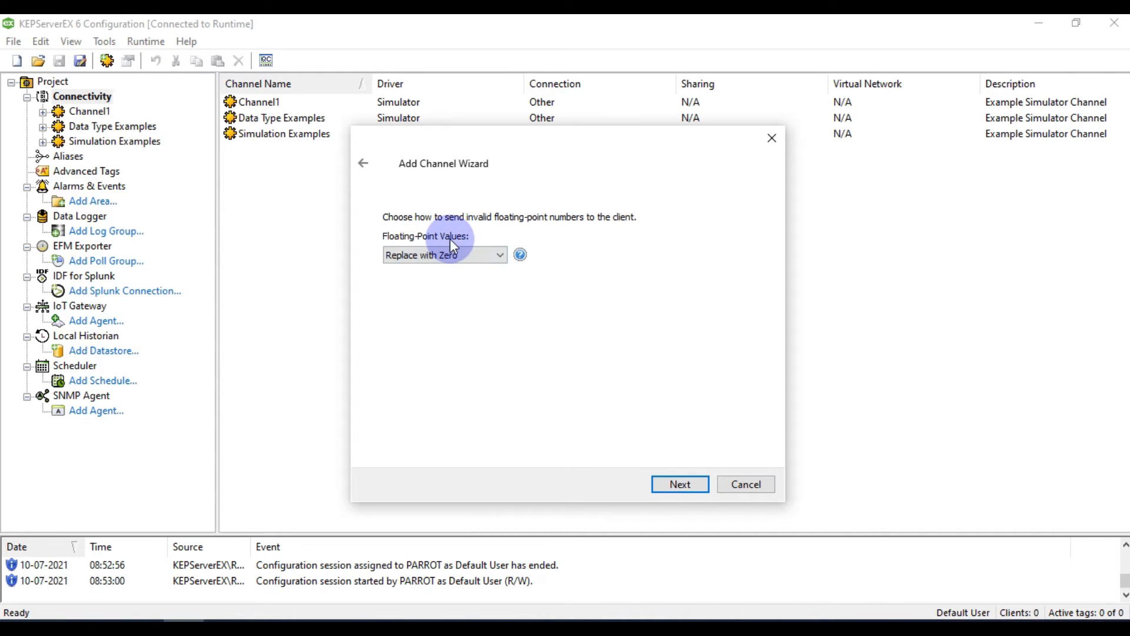
click(672, 482)
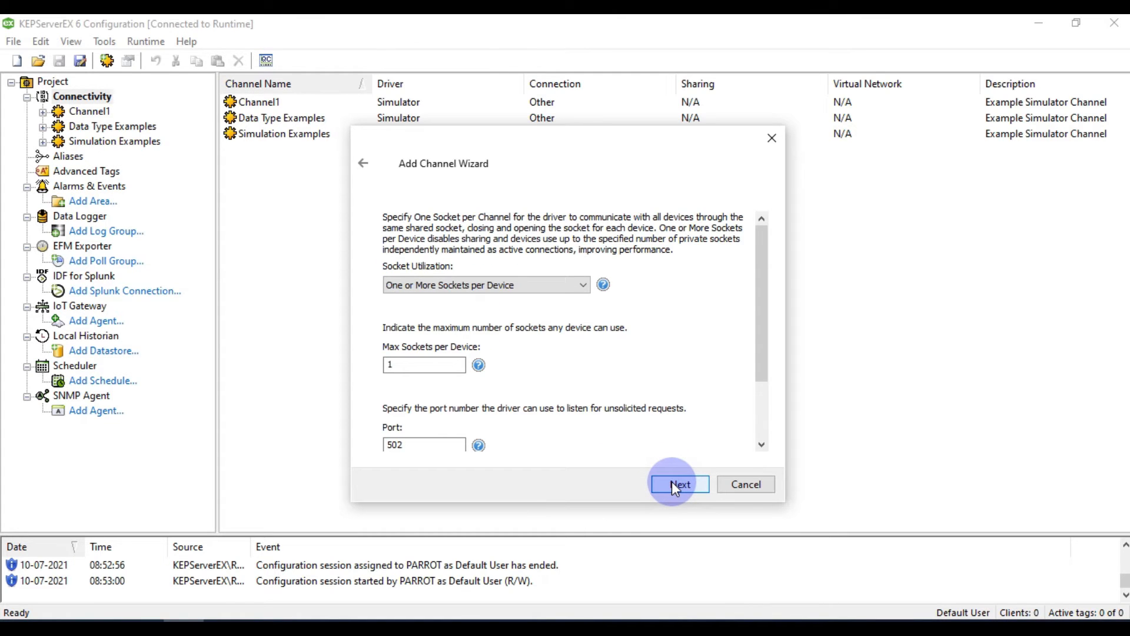
scroll(645, 380, down, 2)
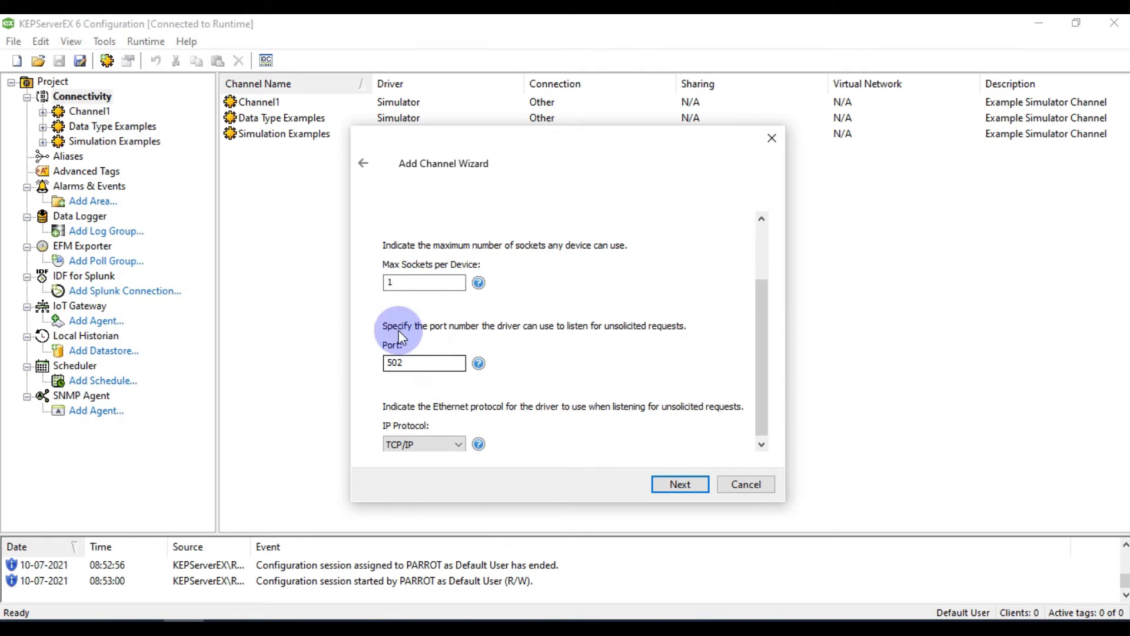
drag(398, 362, 378, 363)
double_click(440, 442)
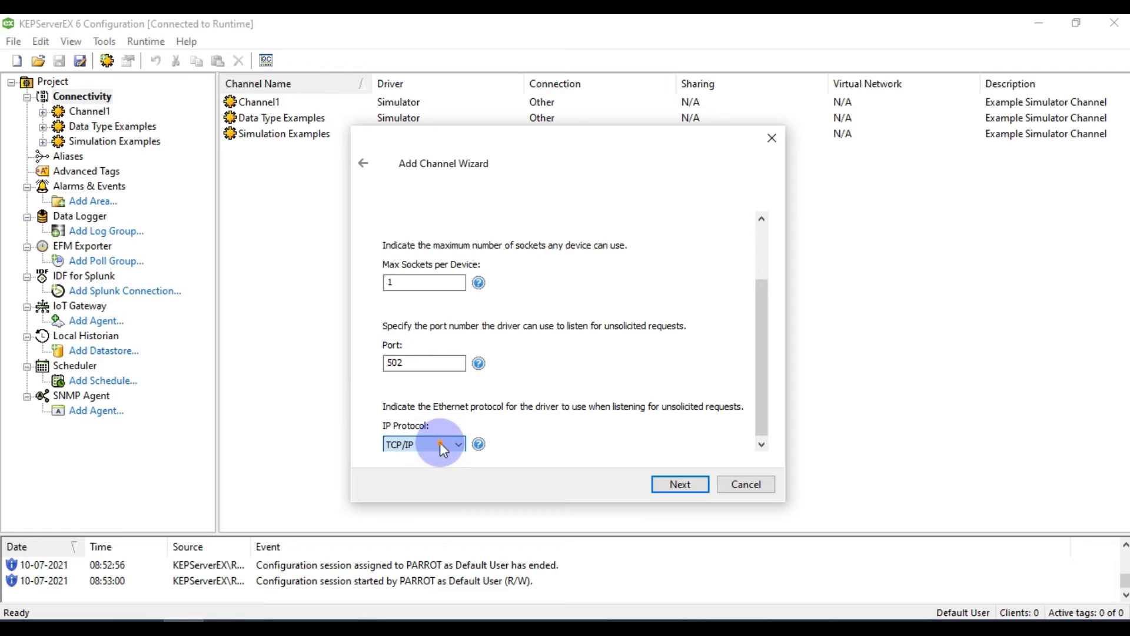
click(679, 482)
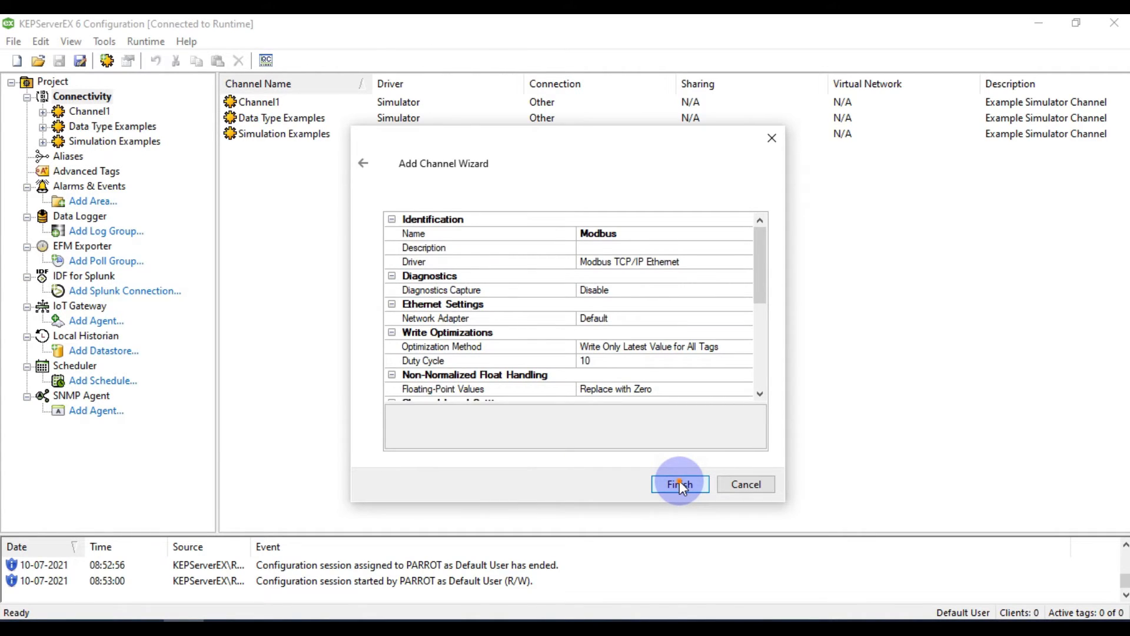
click(679, 484)
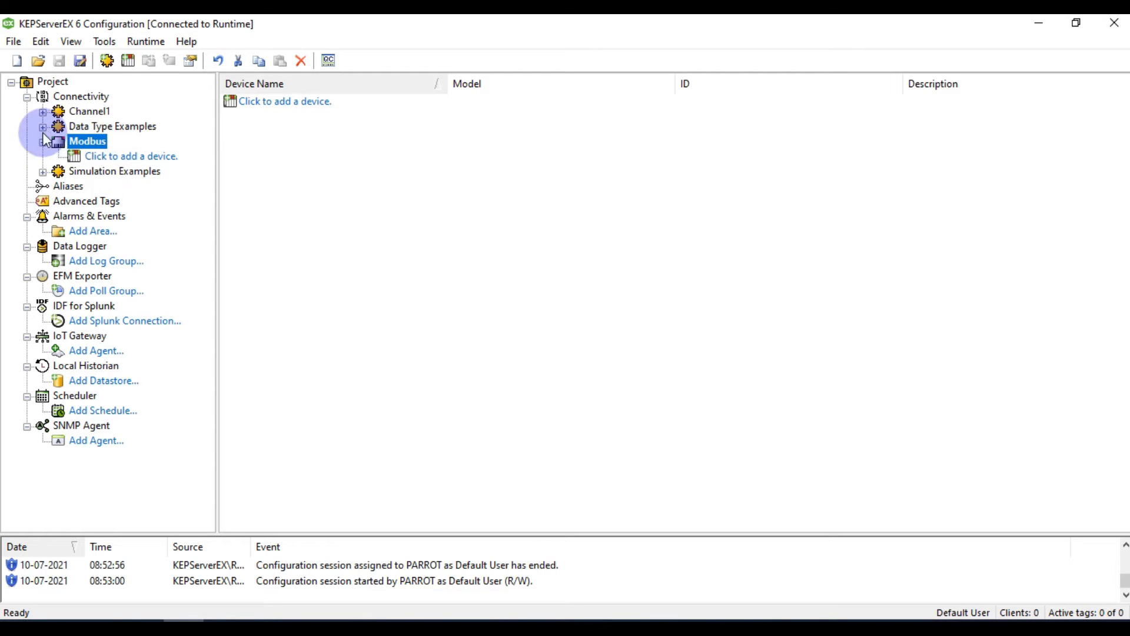
Add a device named GATEWAY to the Modbus channel, keeping Modbus as its model
click(133, 156)
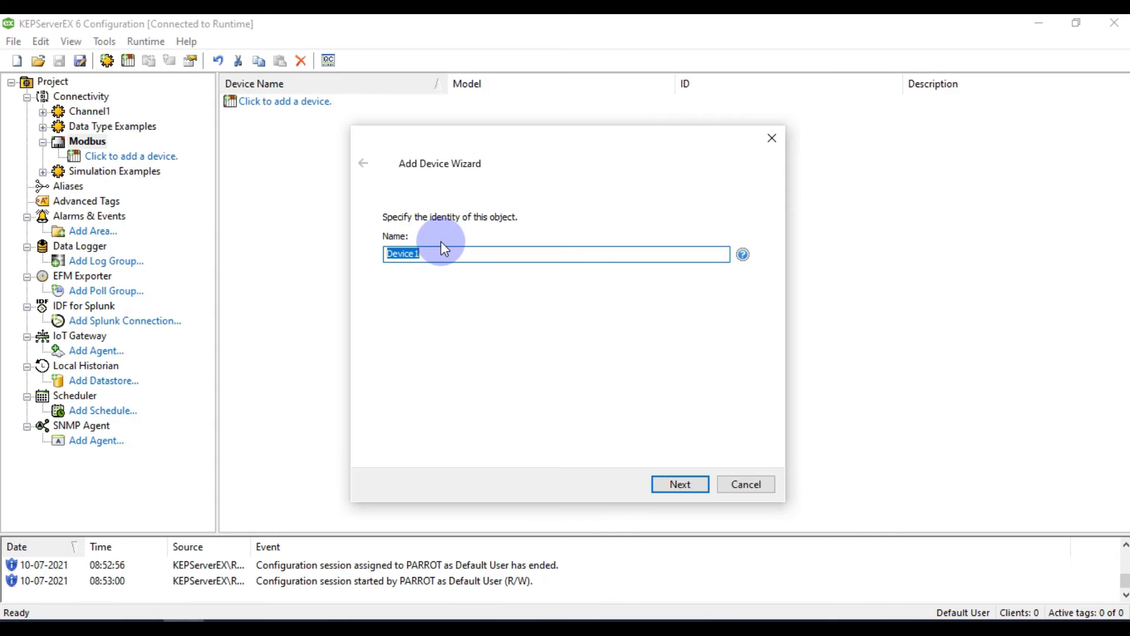
text(GAT)
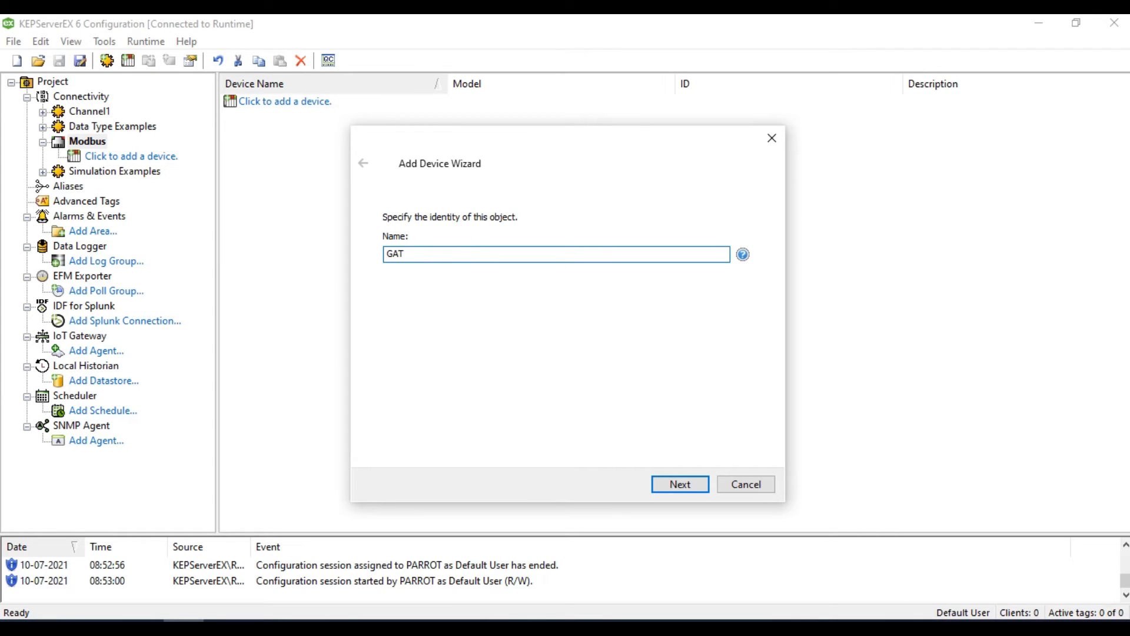
text(EWAY)
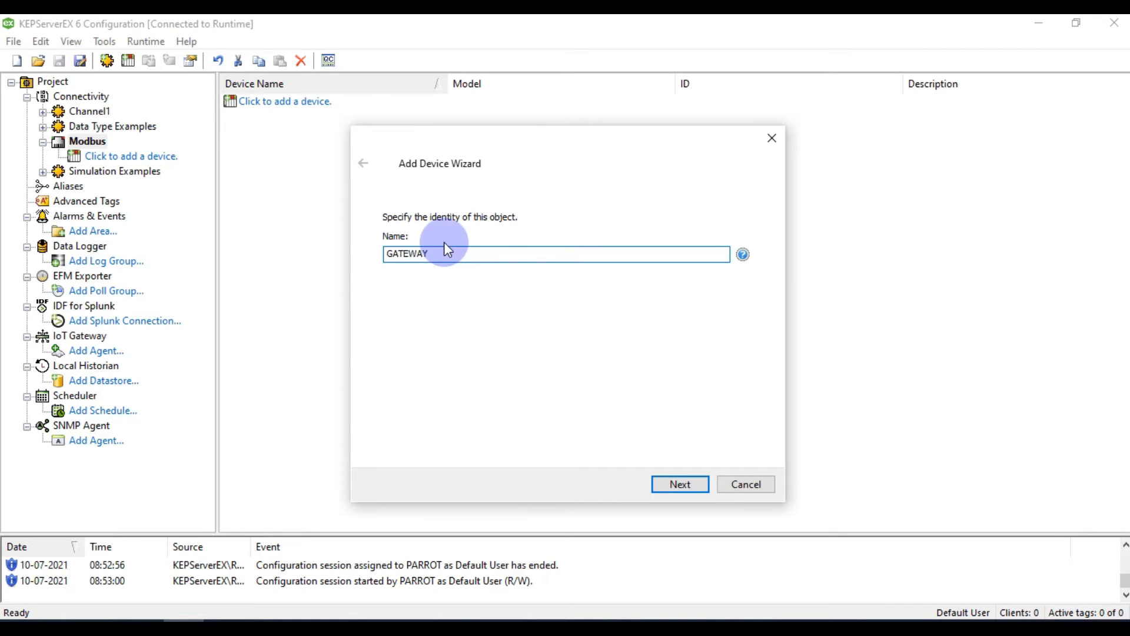
click(683, 484)
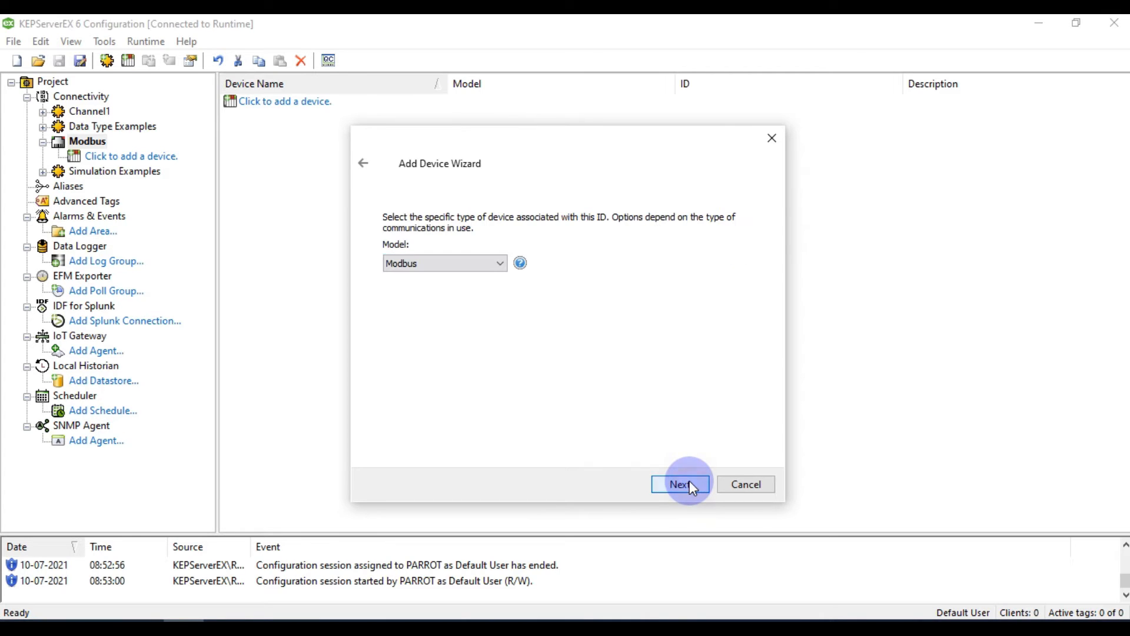
click(485, 266)
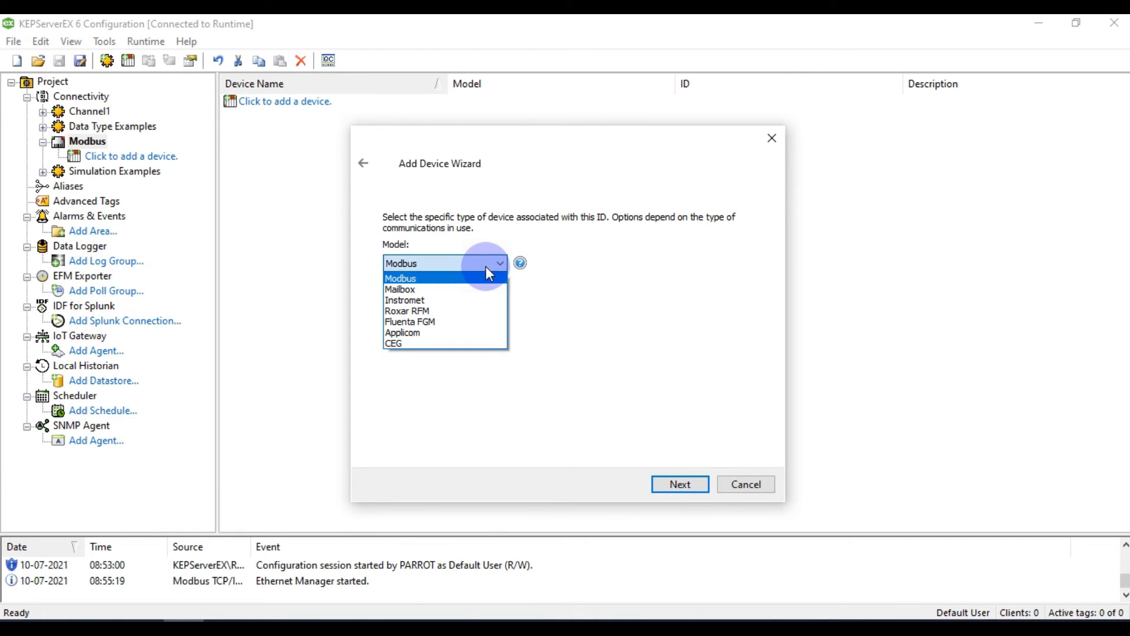
click(487, 267)
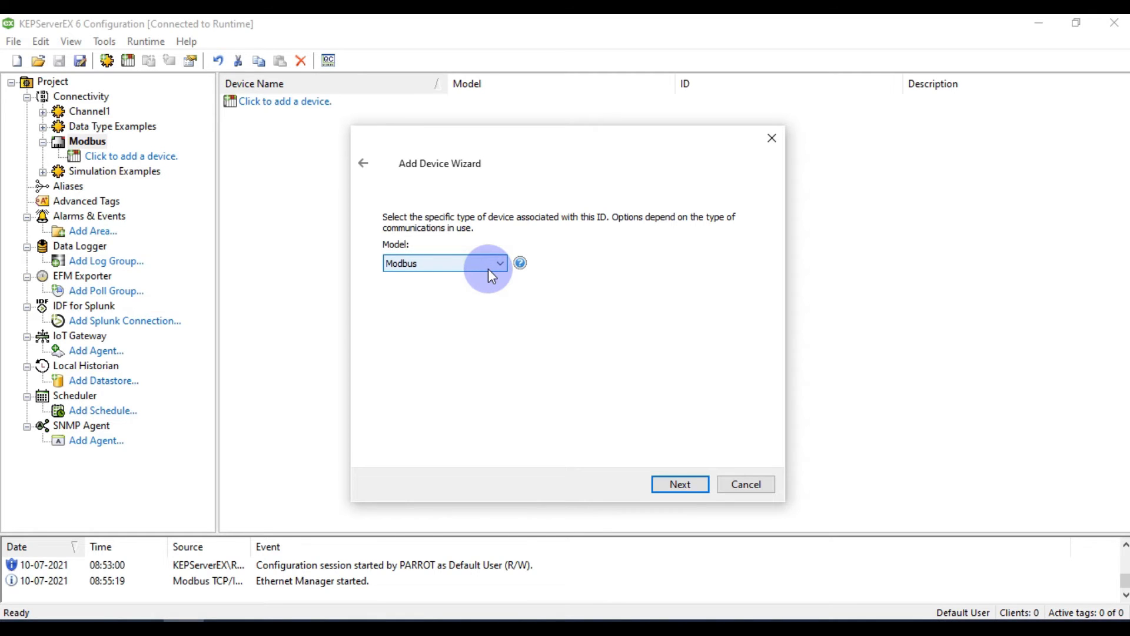
click(675, 489)
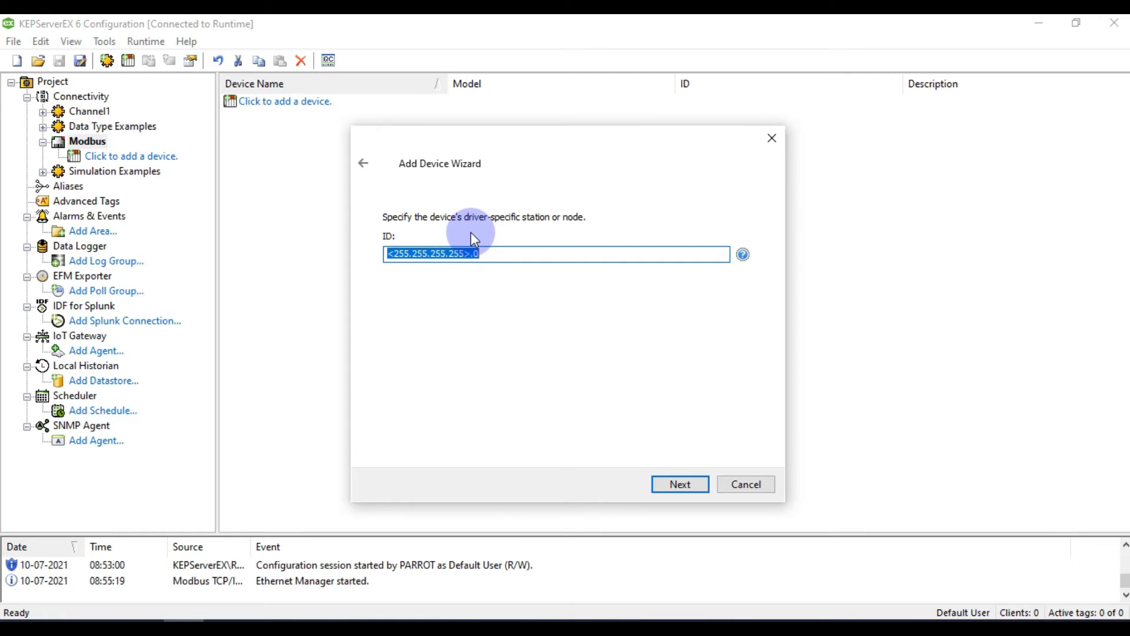
Set the device ID to <192.168.1.200>.1 and proceed to the scan mode settings
drag(465, 253, 392, 254)
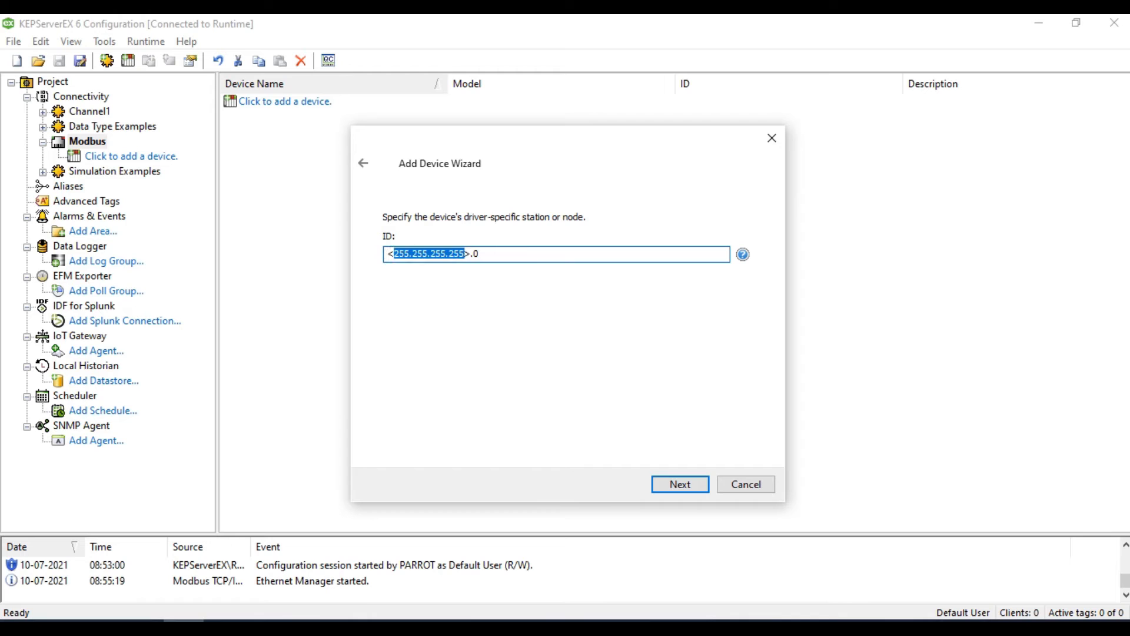
text(192.168.)
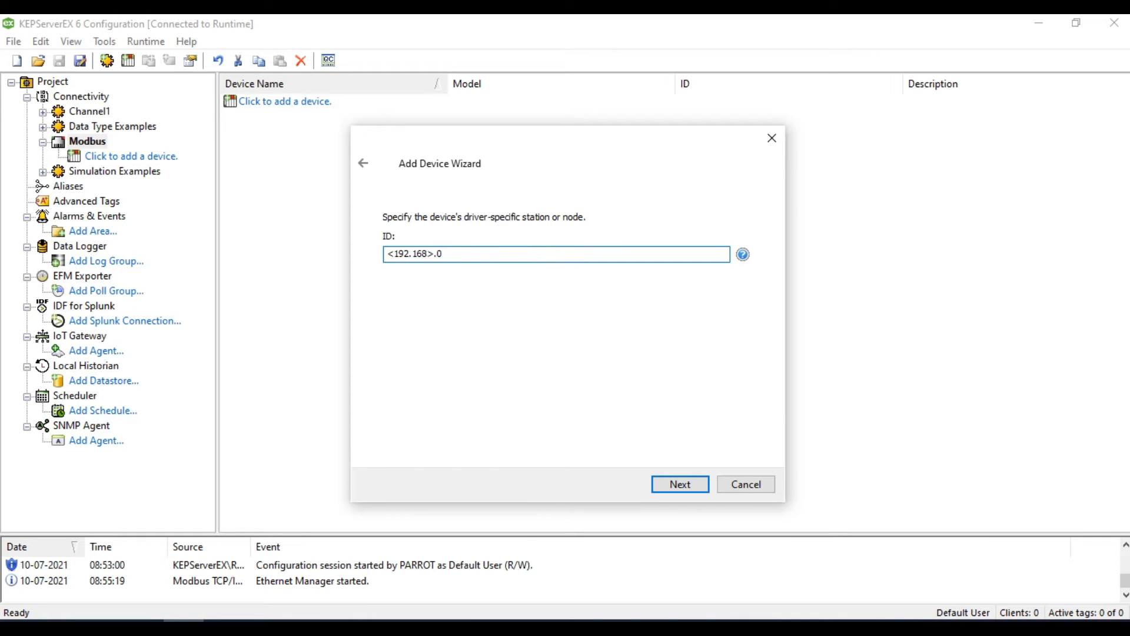
text(1.200)
click(393, 255)
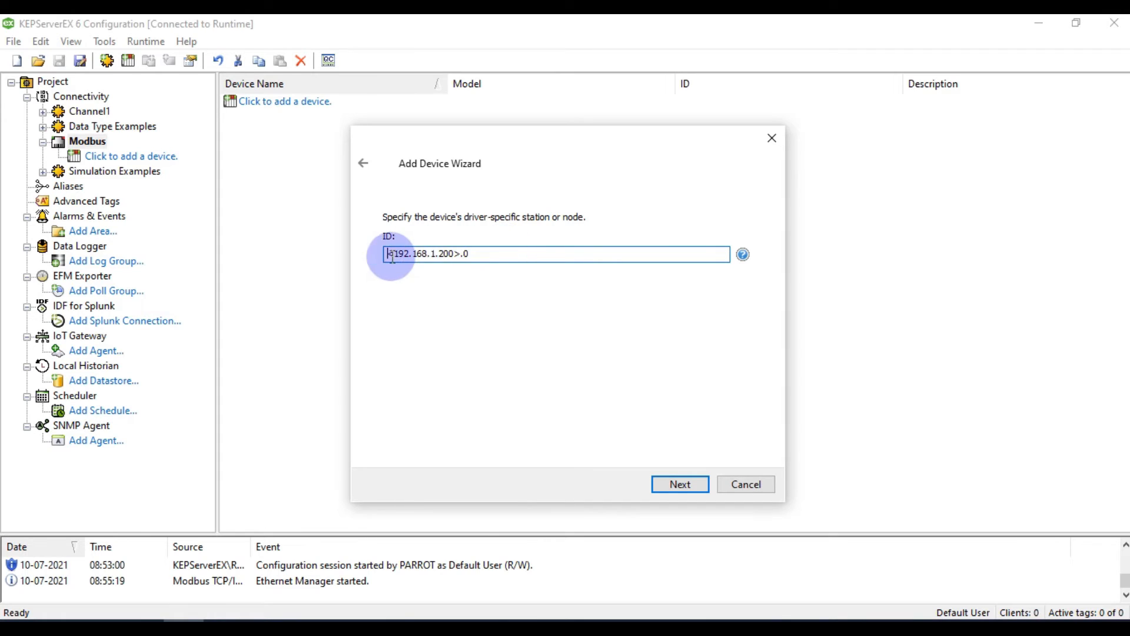
click(476, 255)
key(BackSpace)
text(1)
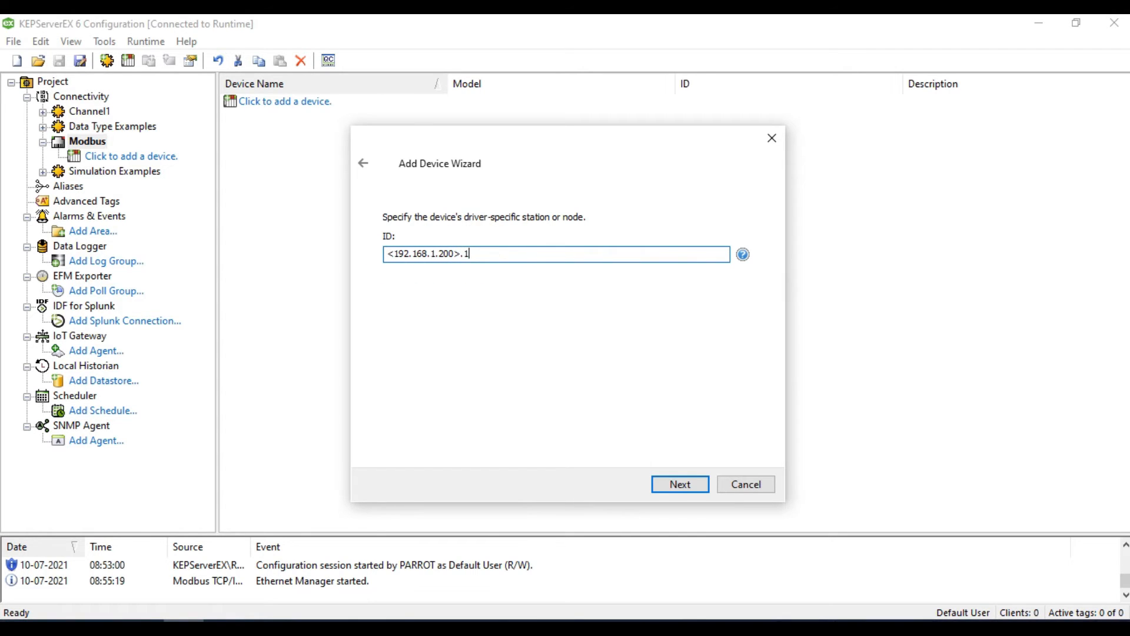
click(693, 486)
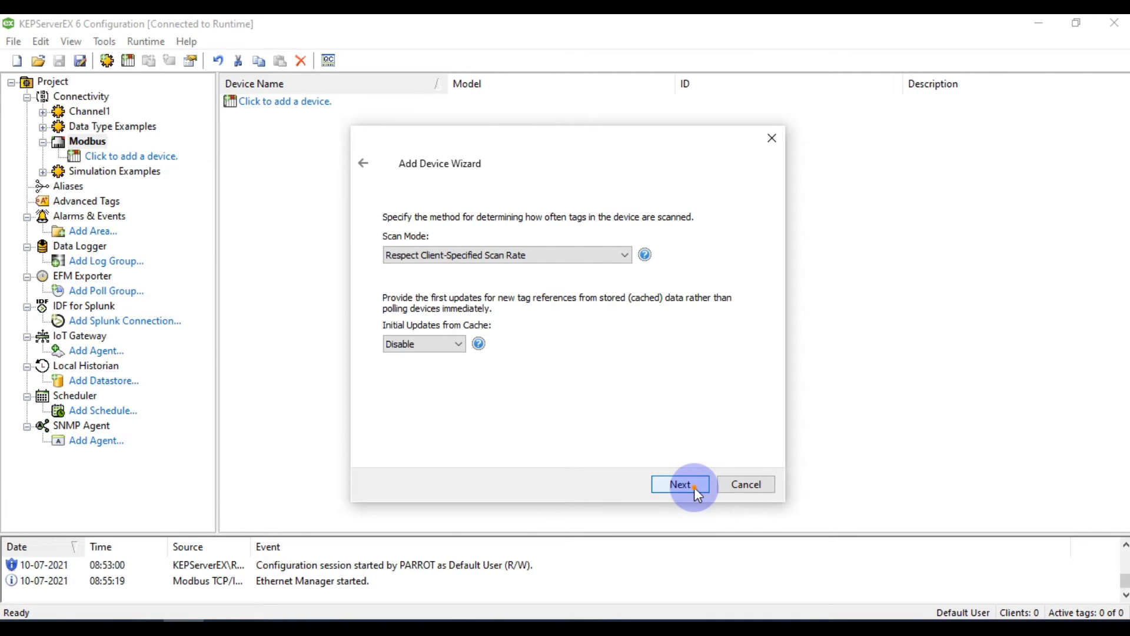
Accept the remaining device defaults, including port 502, TCP/IP and Modbus byte order, and finish adding the GATEWAY device
click(694, 486)
click(694, 486)
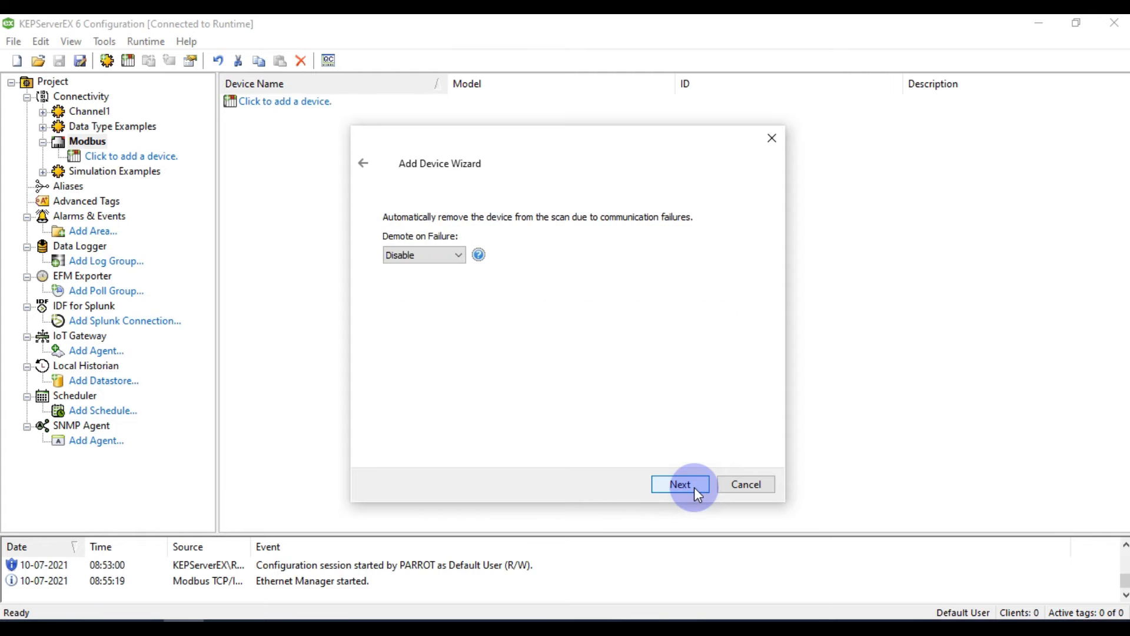
click(694, 486)
click(694, 486)
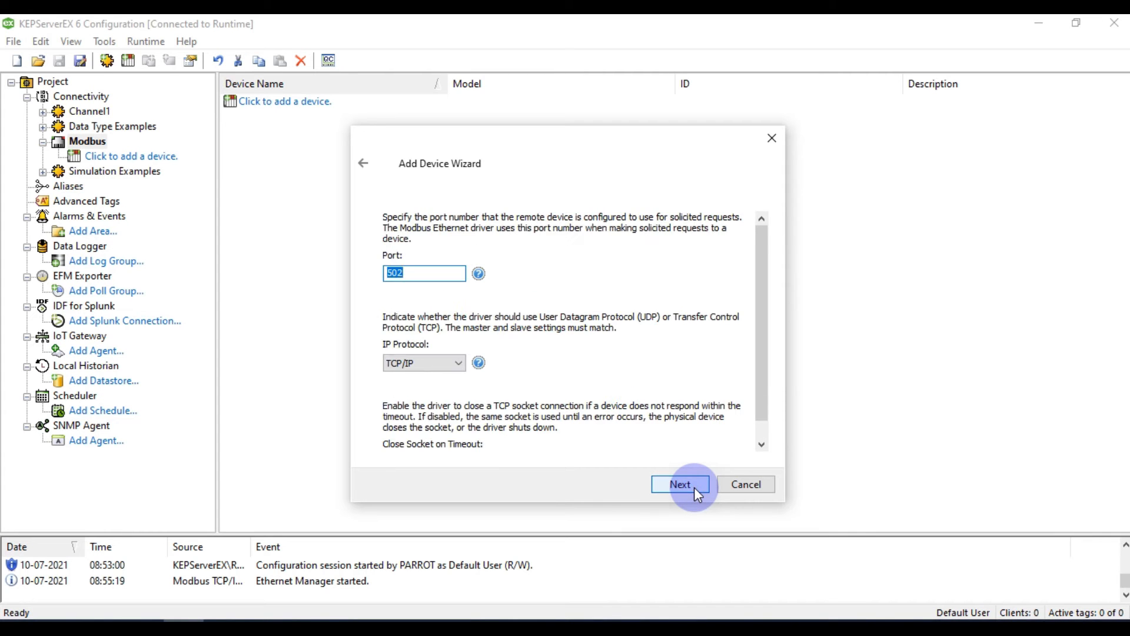
click(693, 487)
click(694, 486)
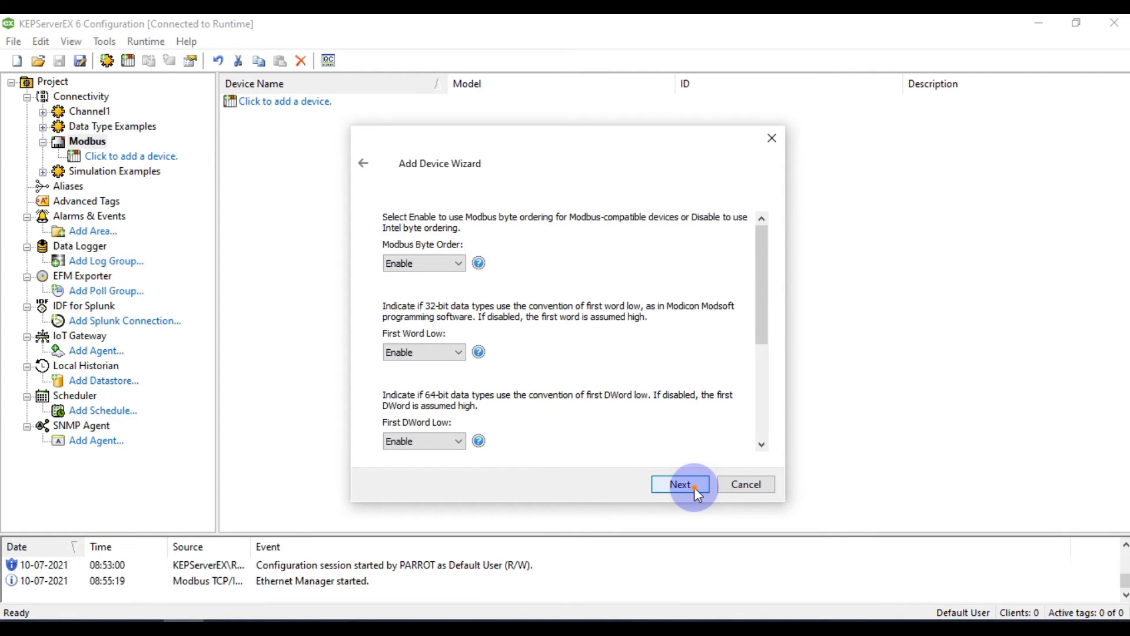
click(694, 486)
click(694, 486)
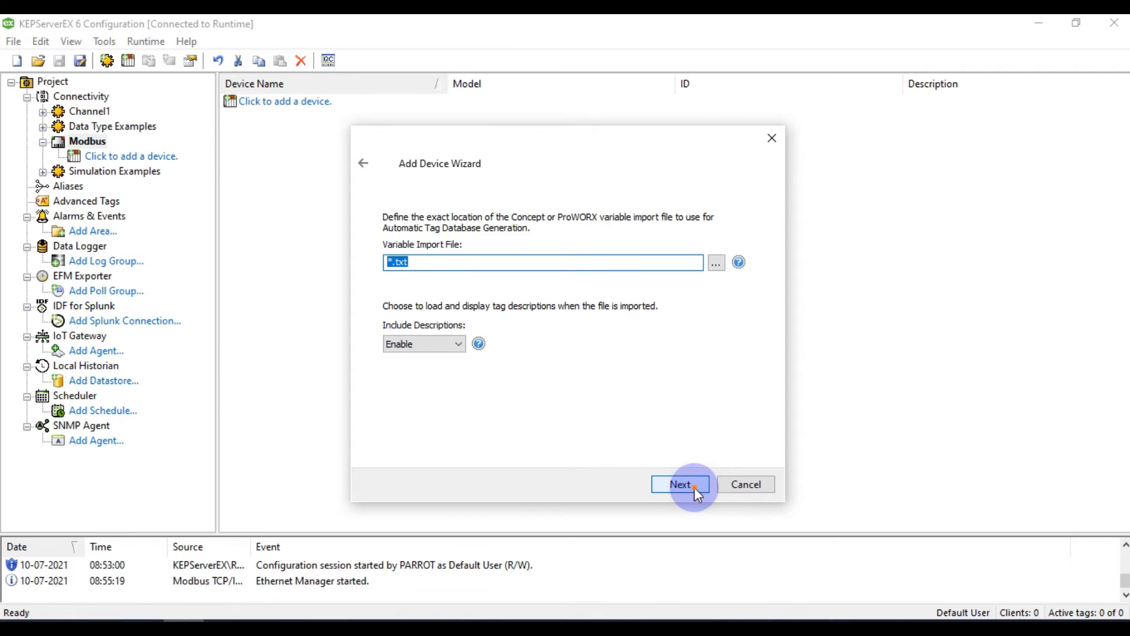
click(694, 486)
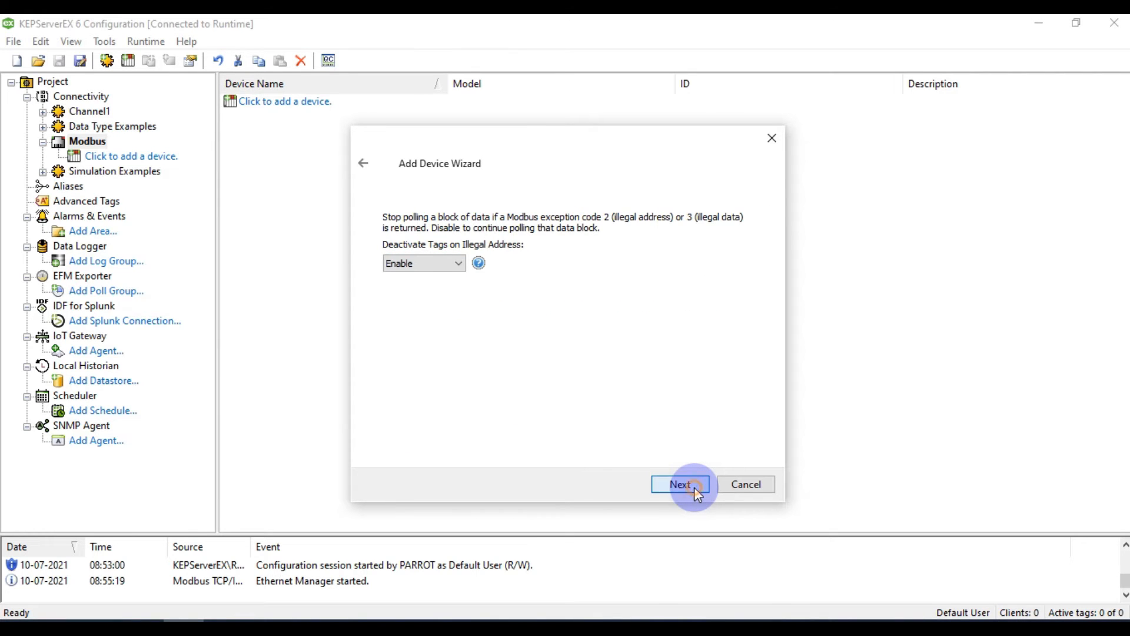
click(694, 486)
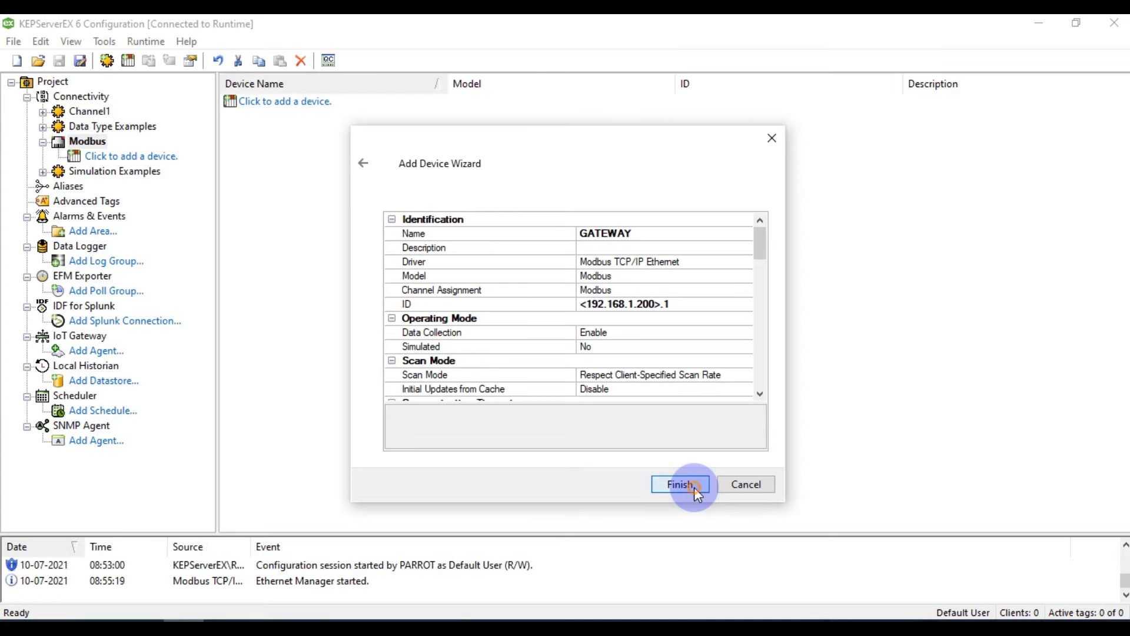
click(694, 486)
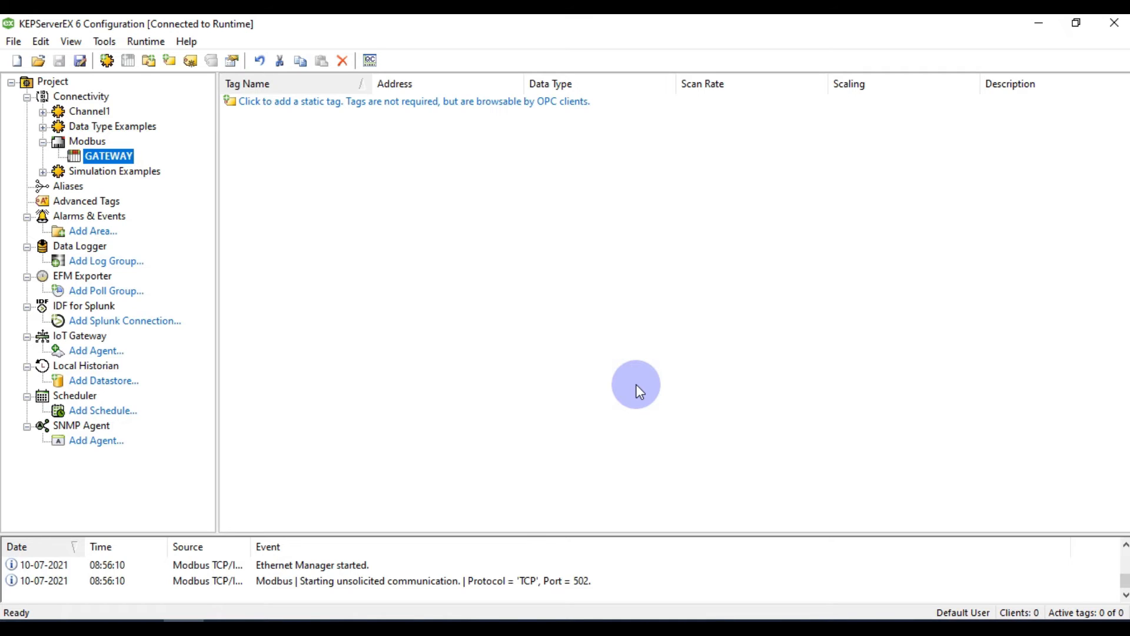
Find and open the ModScan32 application
key(super)
text(mod)
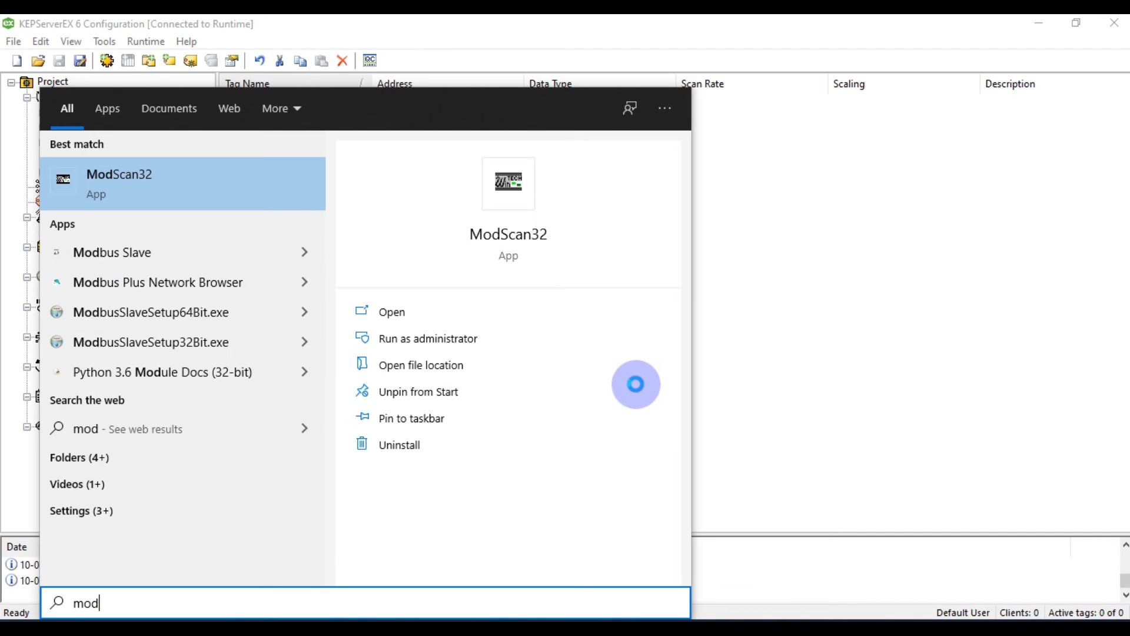
key(Return)
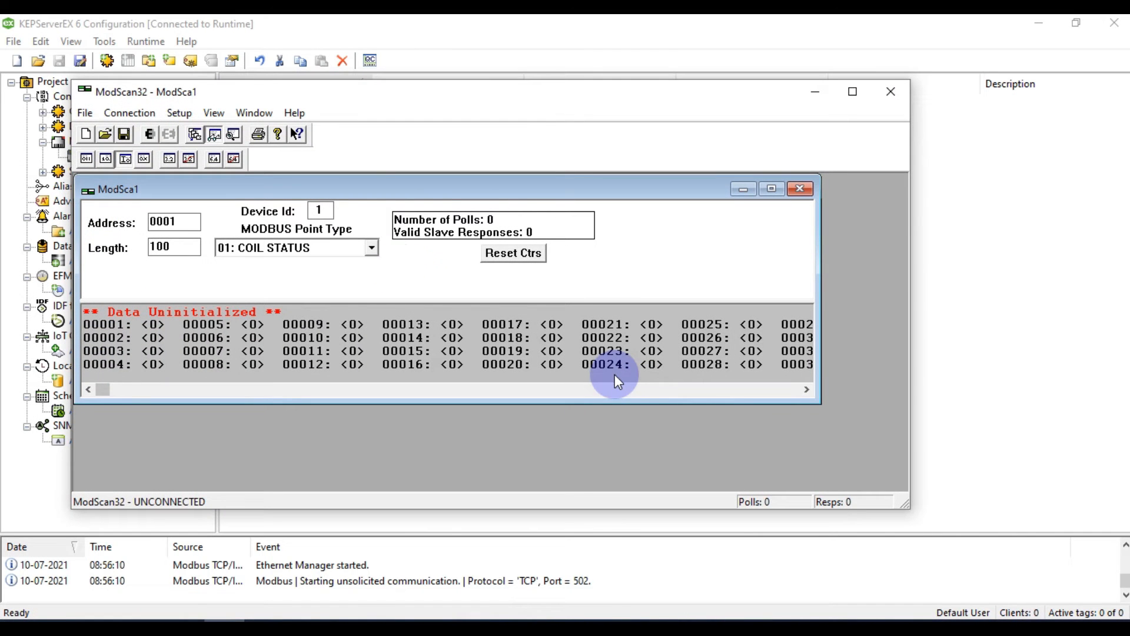
Set the point type to 03: HOLDING REGISTER and the read length to 10
click(129, 113)
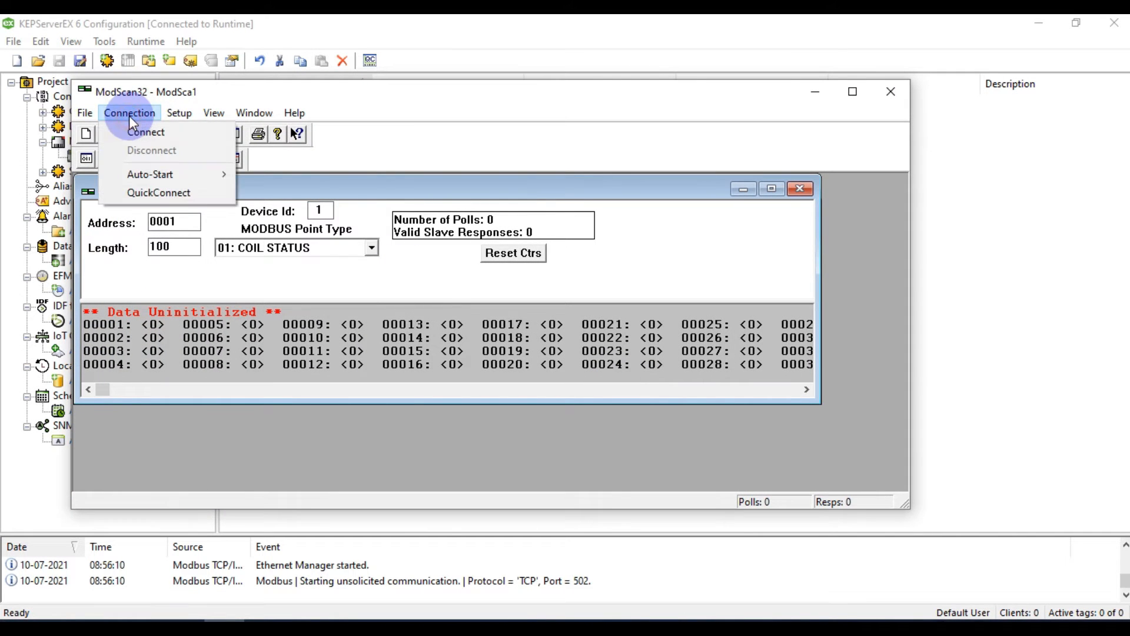
click(474, 130)
click(370, 247)
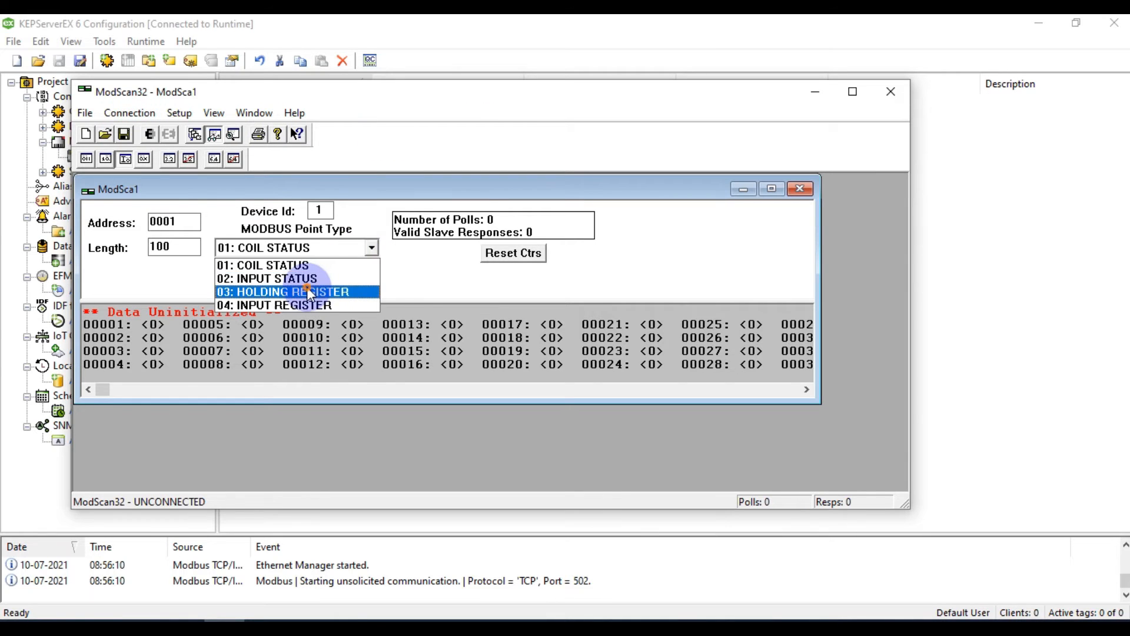
click(306, 287)
double_click(171, 247)
text(10)
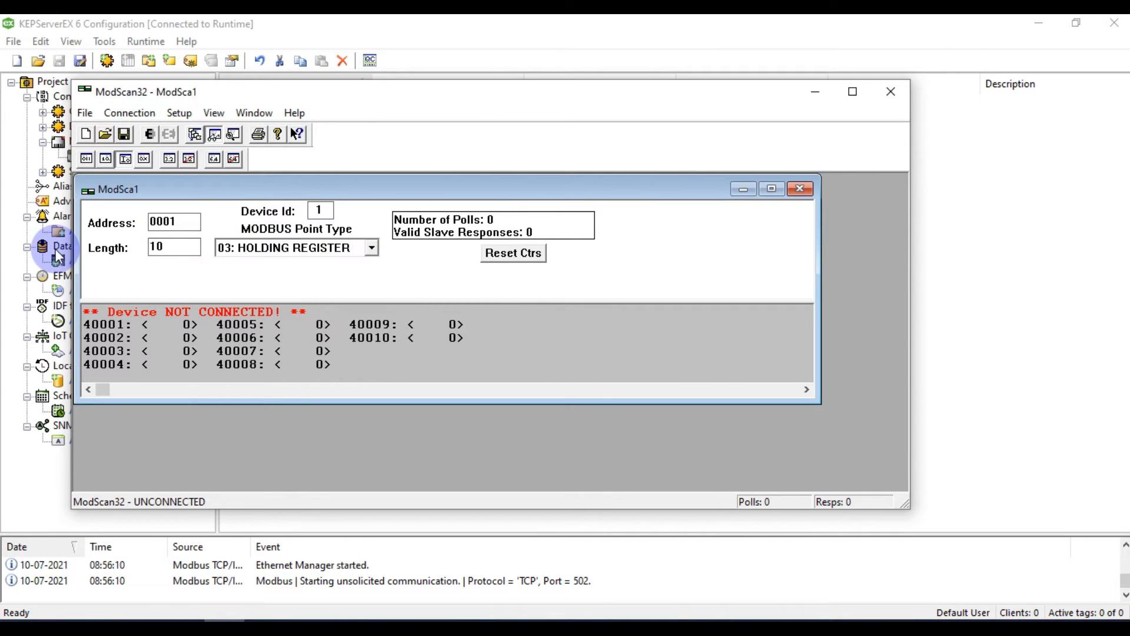
Connect to the remote modbusTCP server at 192.168.1.200 on service port 502, and enlarge the register view
click(139, 113)
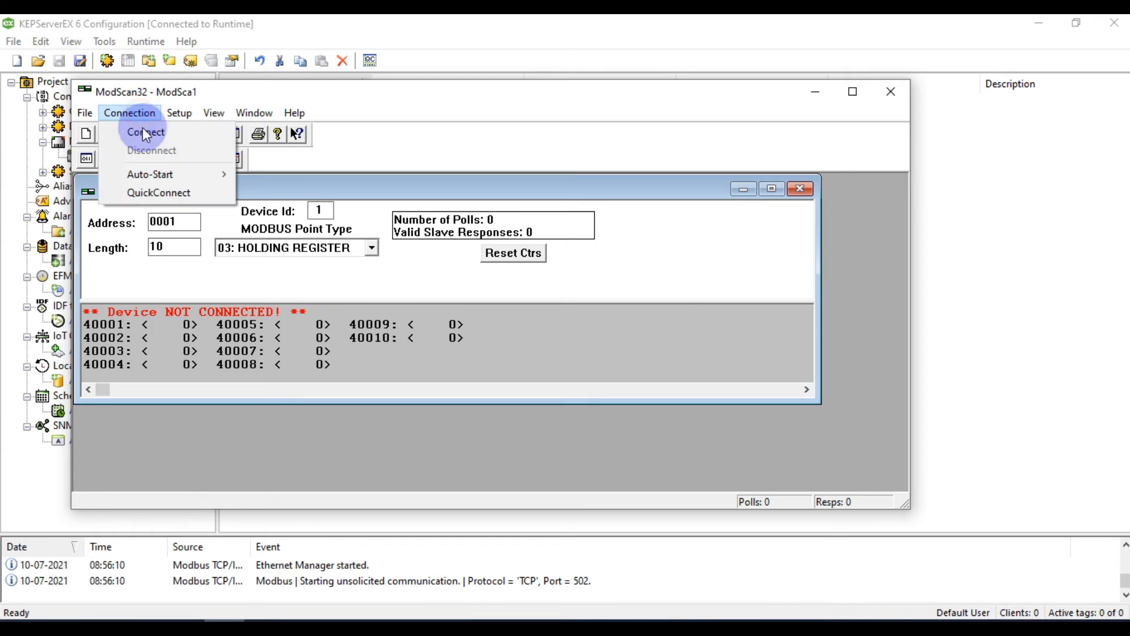
click(142, 133)
drag(540, 202, 453, 222)
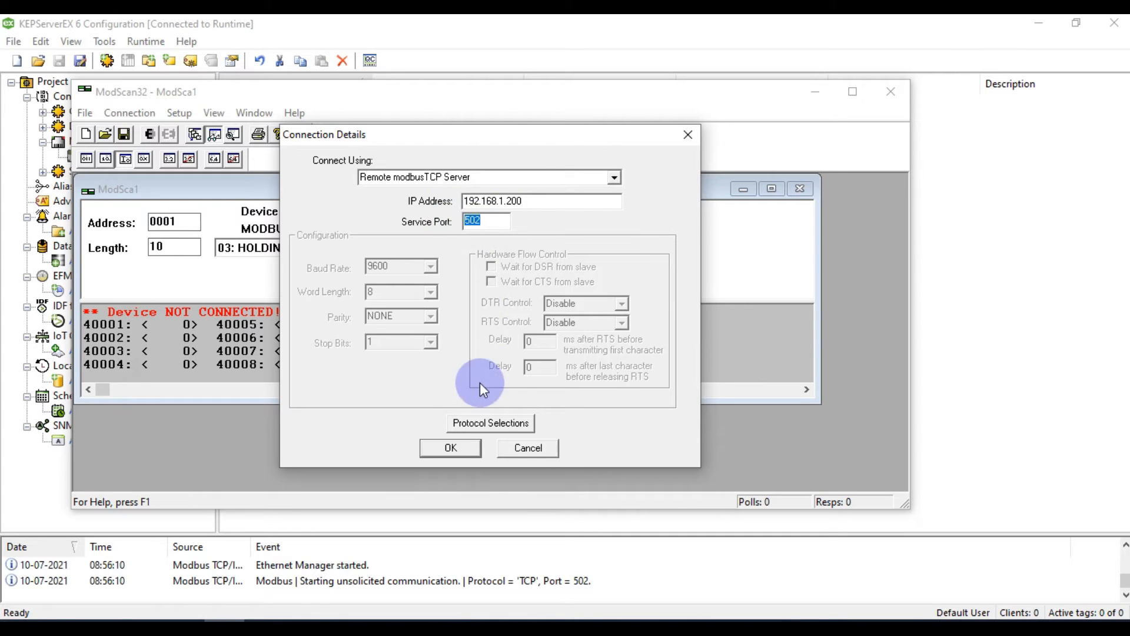
click(532, 207)
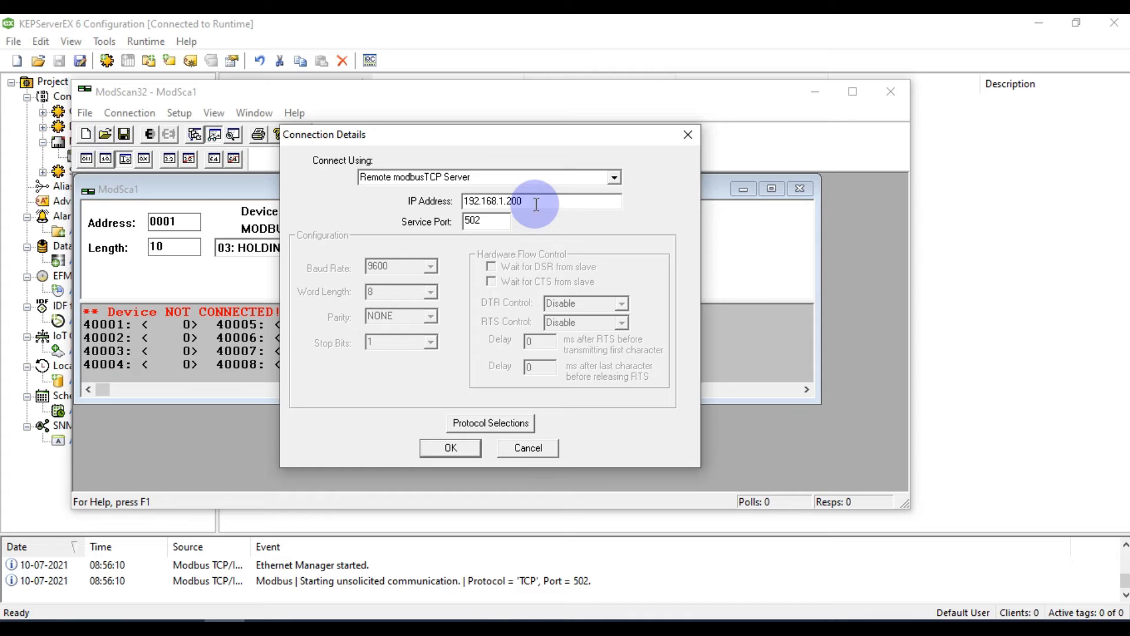
drag(532, 206, 441, 206)
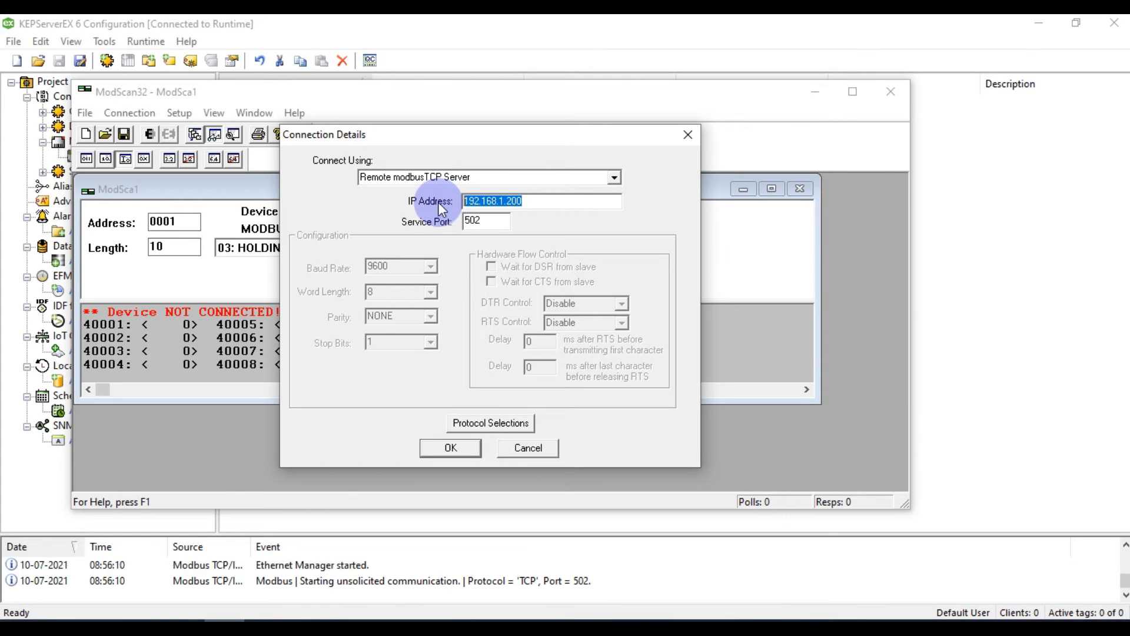
click(492, 222)
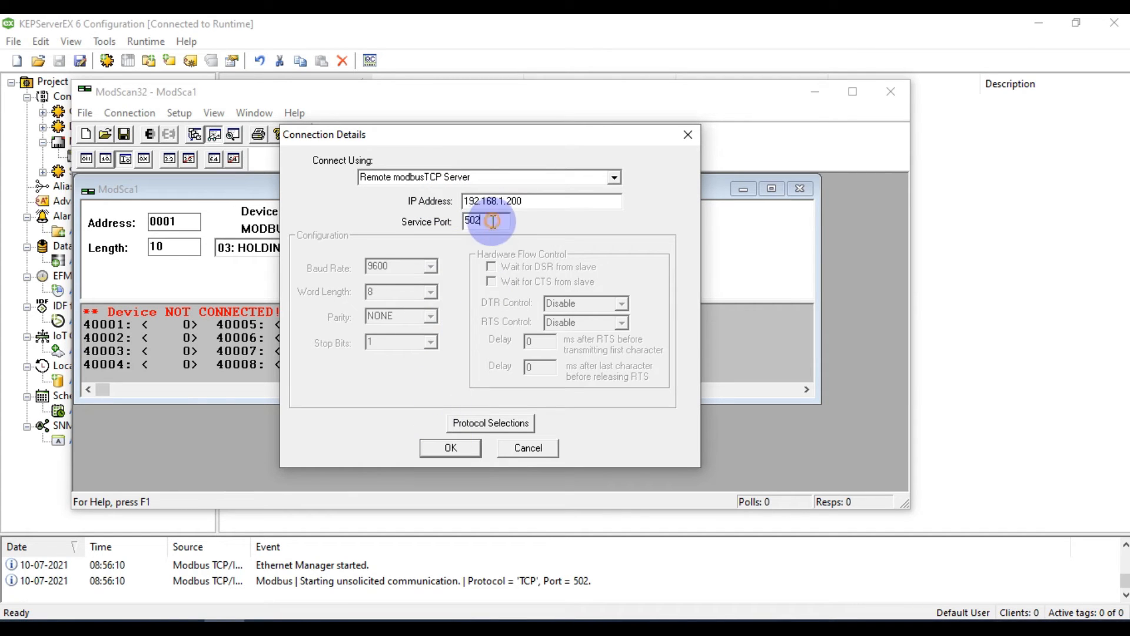
drag(492, 221, 446, 224)
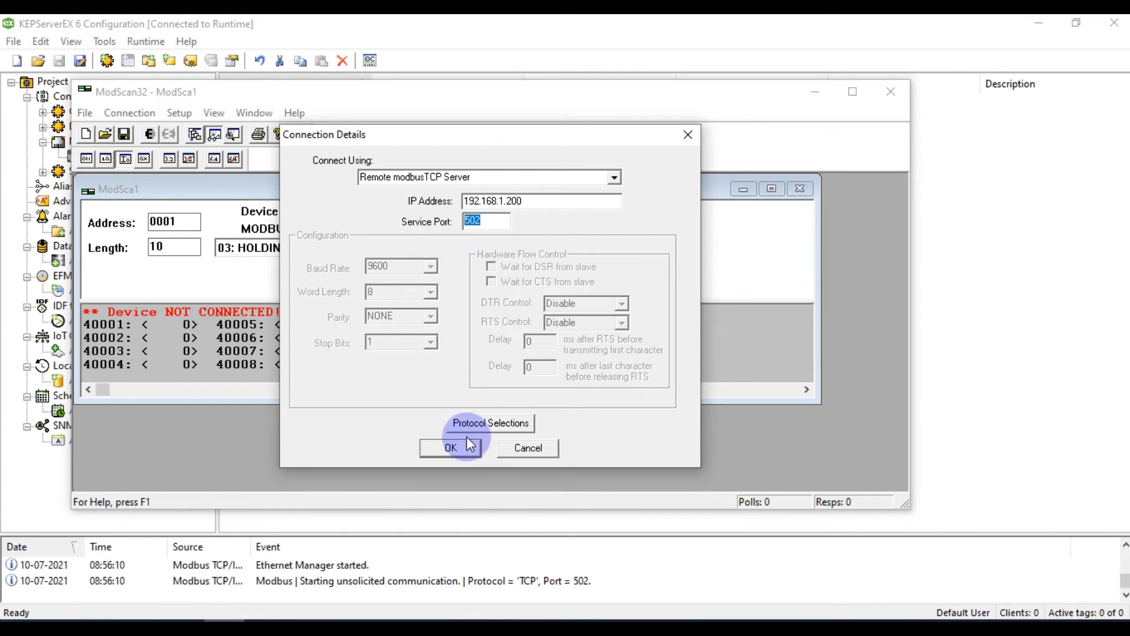
click(463, 452)
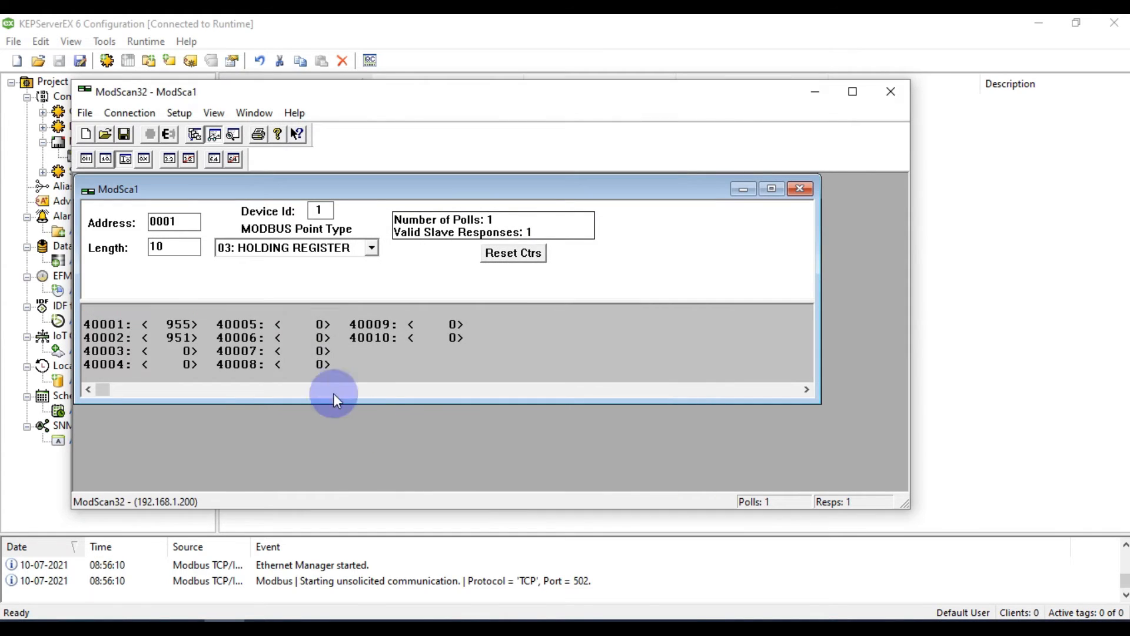
click(764, 192)
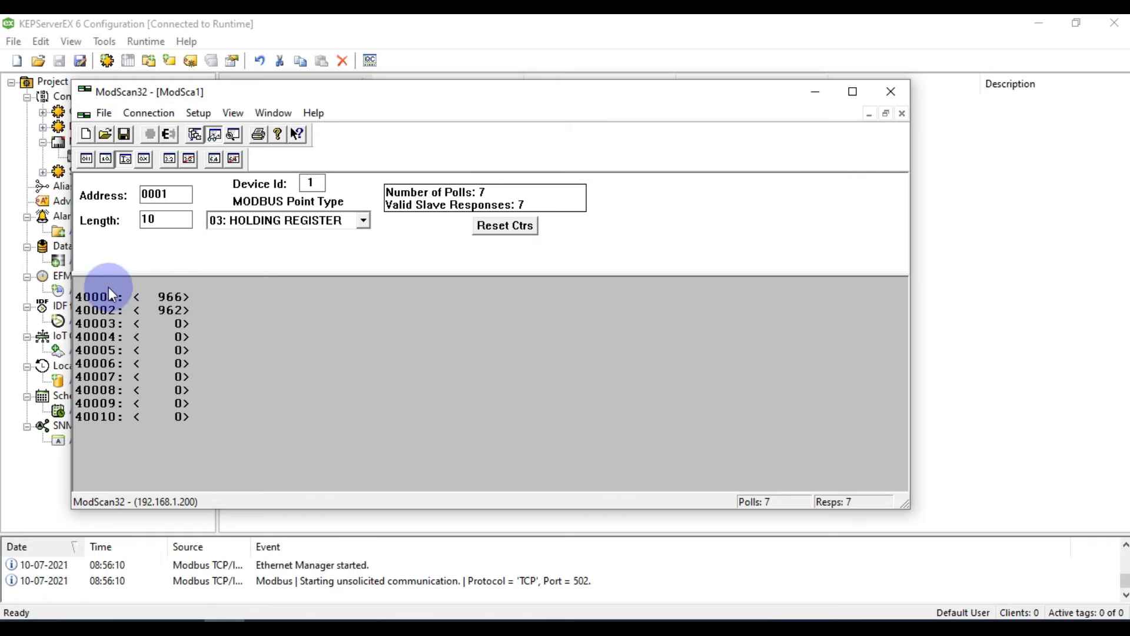
drag(527, 93, 732, 212)
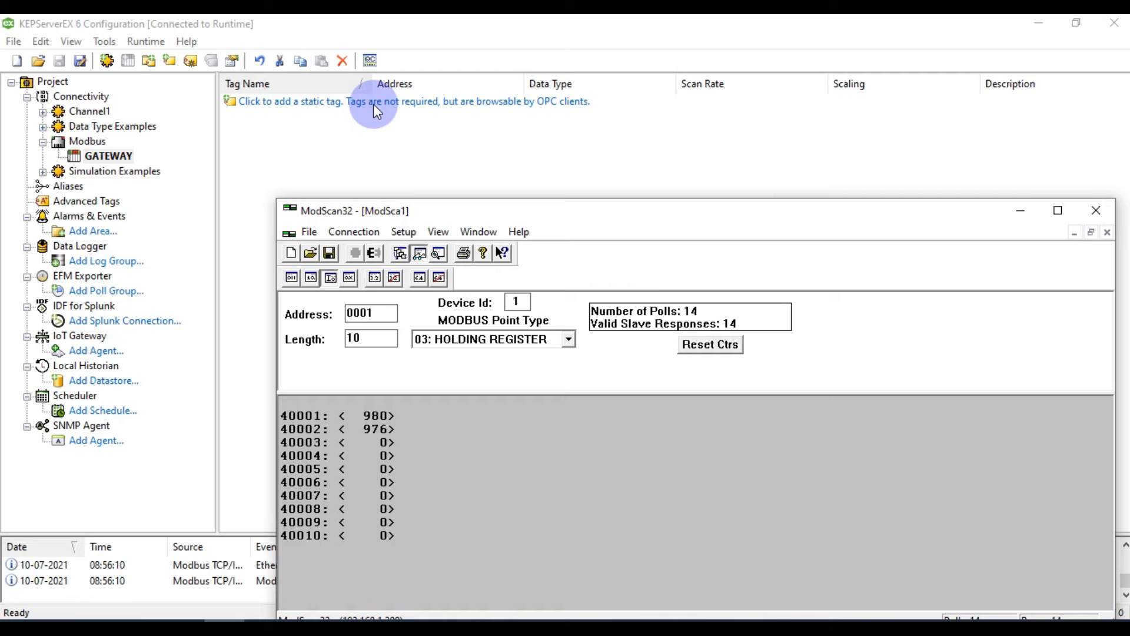
Switch to KEPServerEX and start a static tag named Tag_1 with address 40001 under the GATEWAY device
double_click(328, 104)
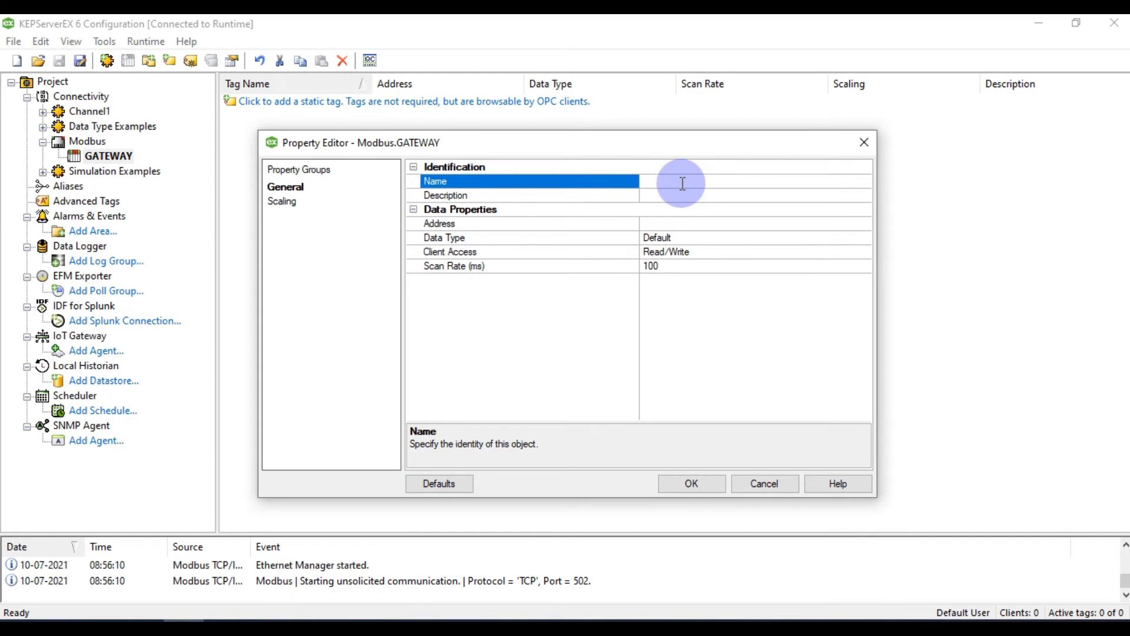
text(Tag_1)
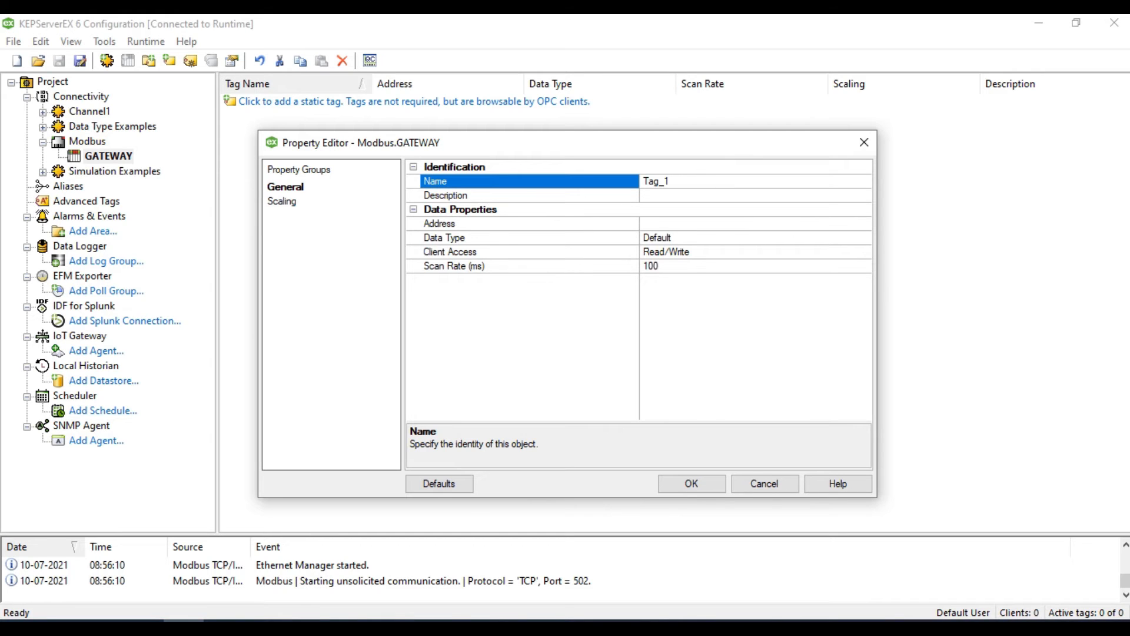
click(747, 226)
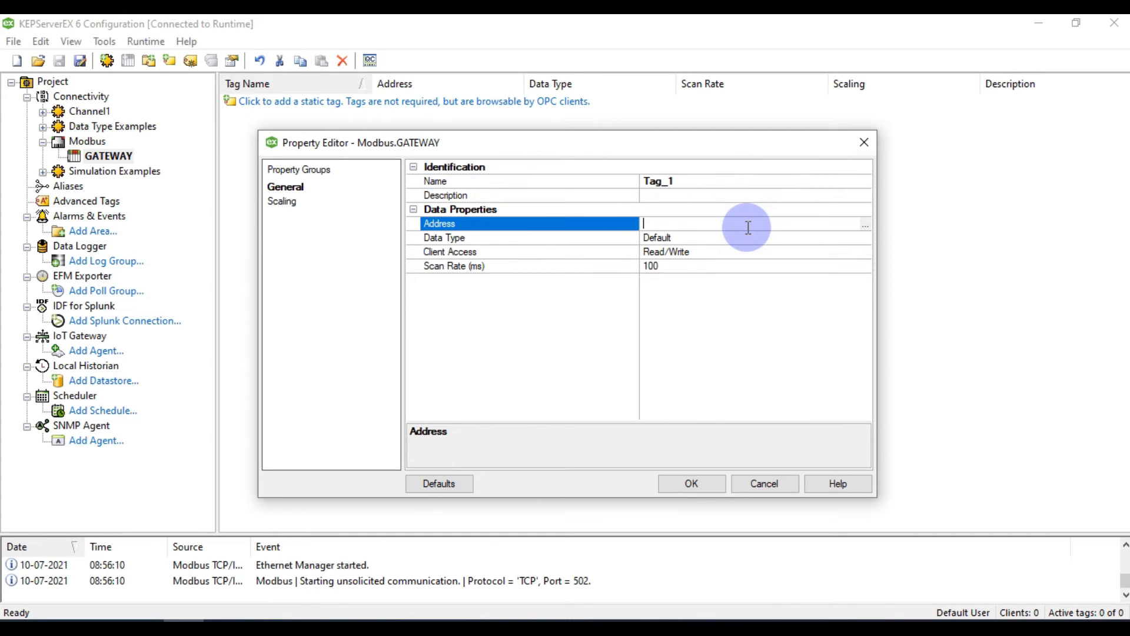
click(226, 629)
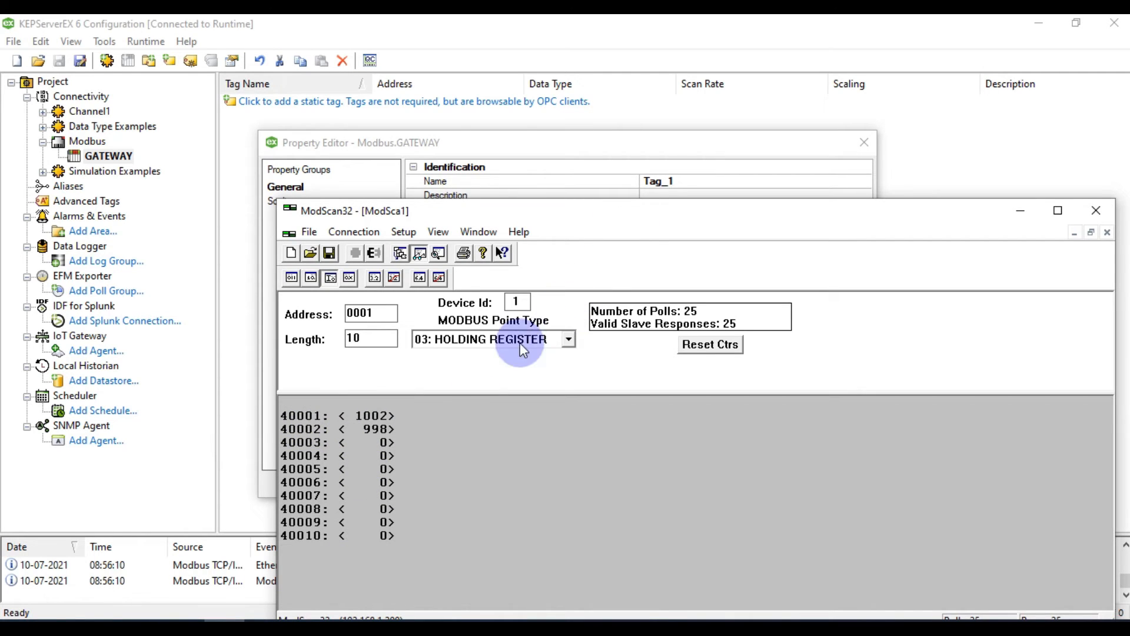
drag(538, 217, 602, 373)
click(672, 220)
text(40001)
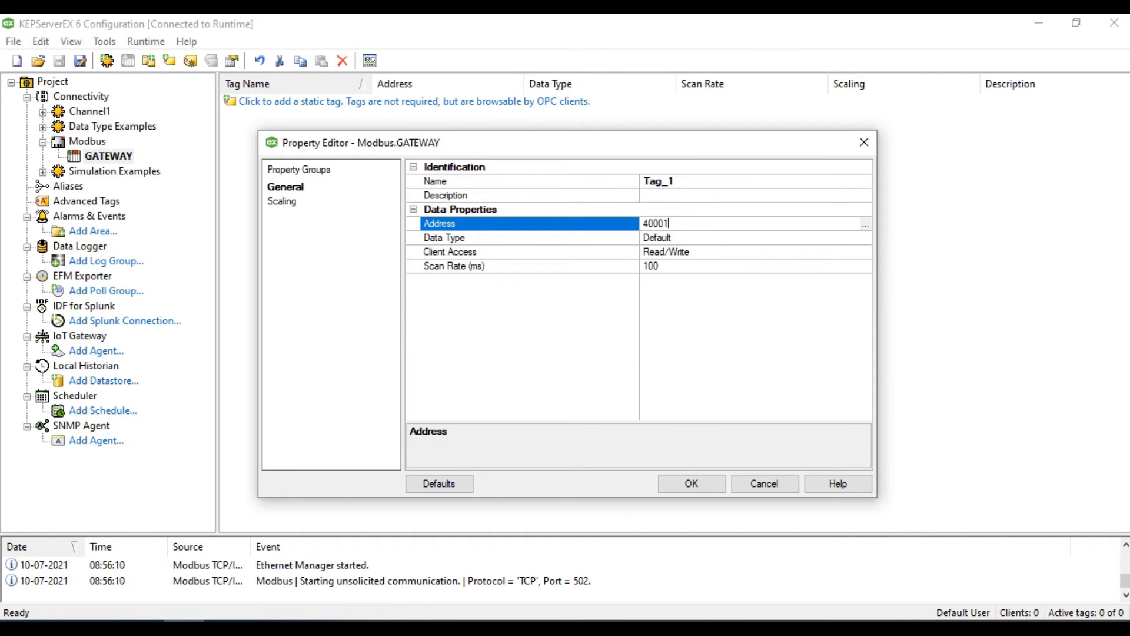
Keep the Default data type for Tag_1, check the register readings in ModScan32, and create the tag
click(696, 239)
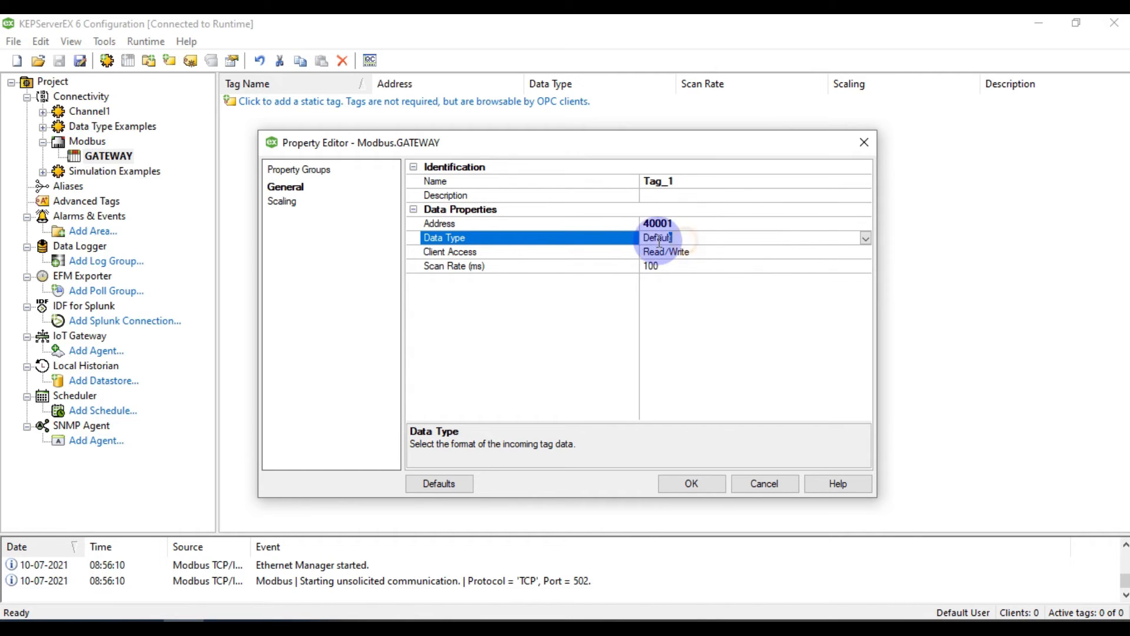
click(232, 628)
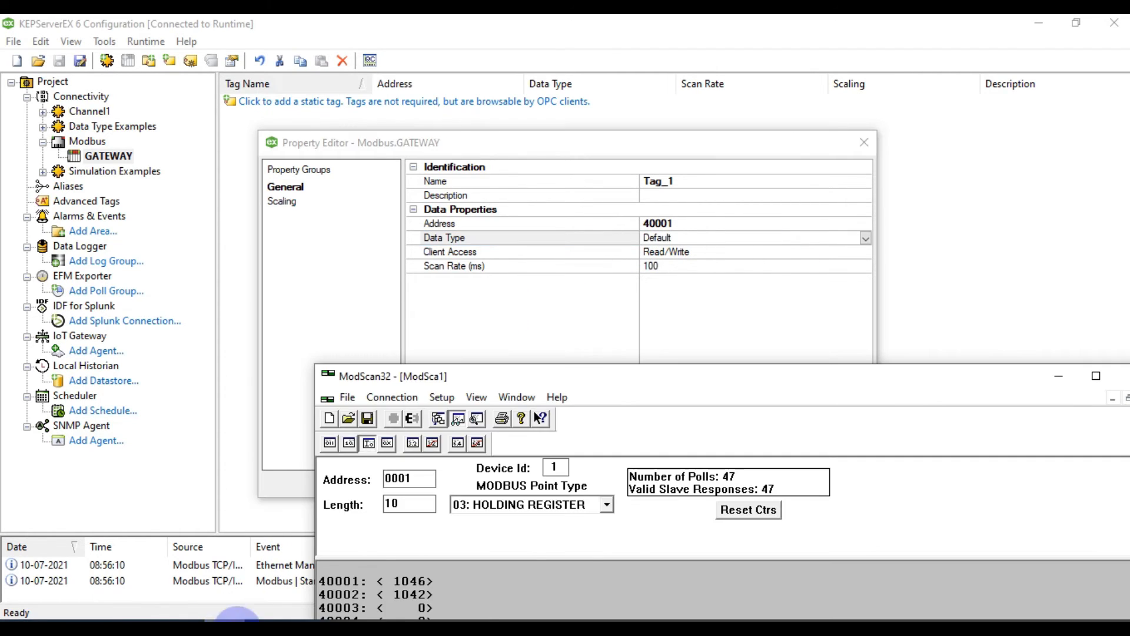
drag(584, 382, 551, 368)
click(652, 327)
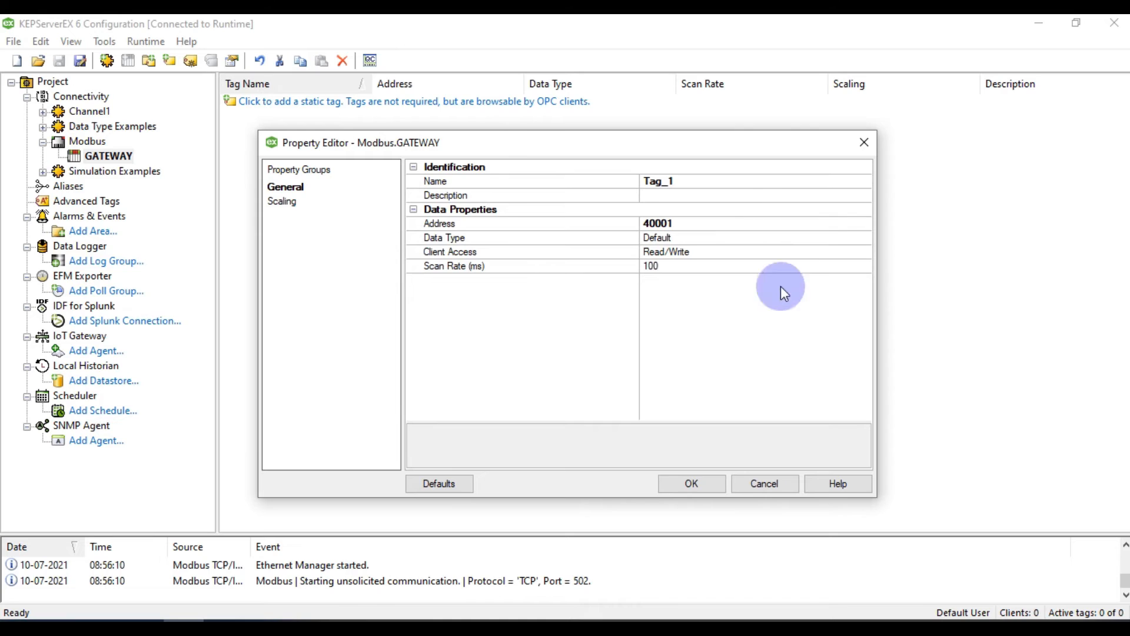
click(688, 484)
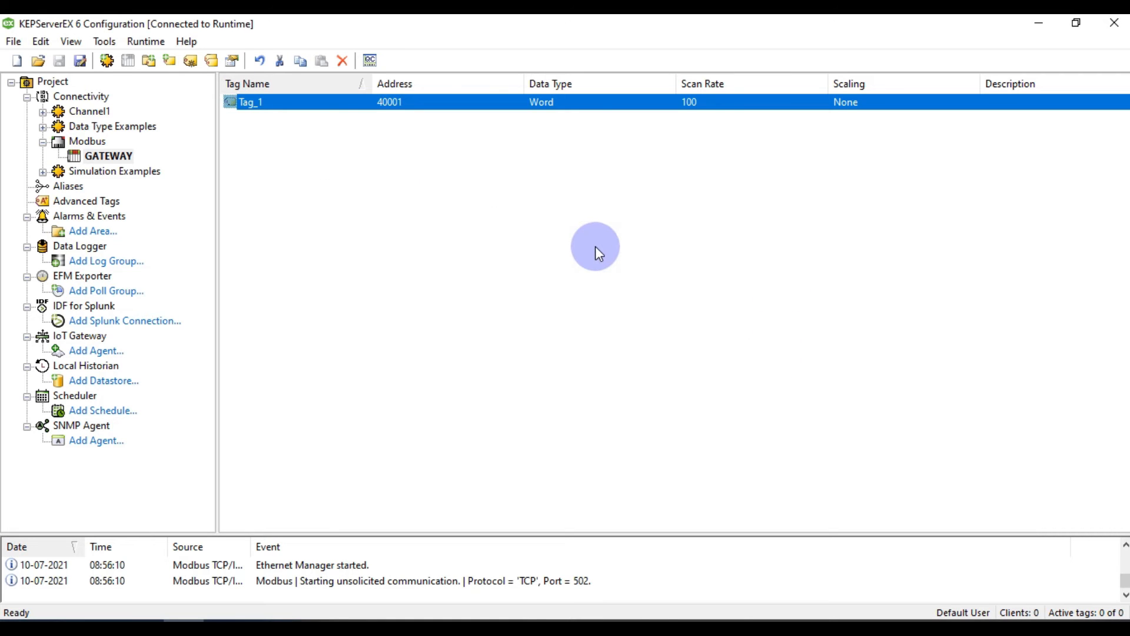
Duplicate Tag_1 under the GATEWAY device and set the copy's address to 40002
key(ctrl+c)
key(ctrl+v)
double_click(400, 105)
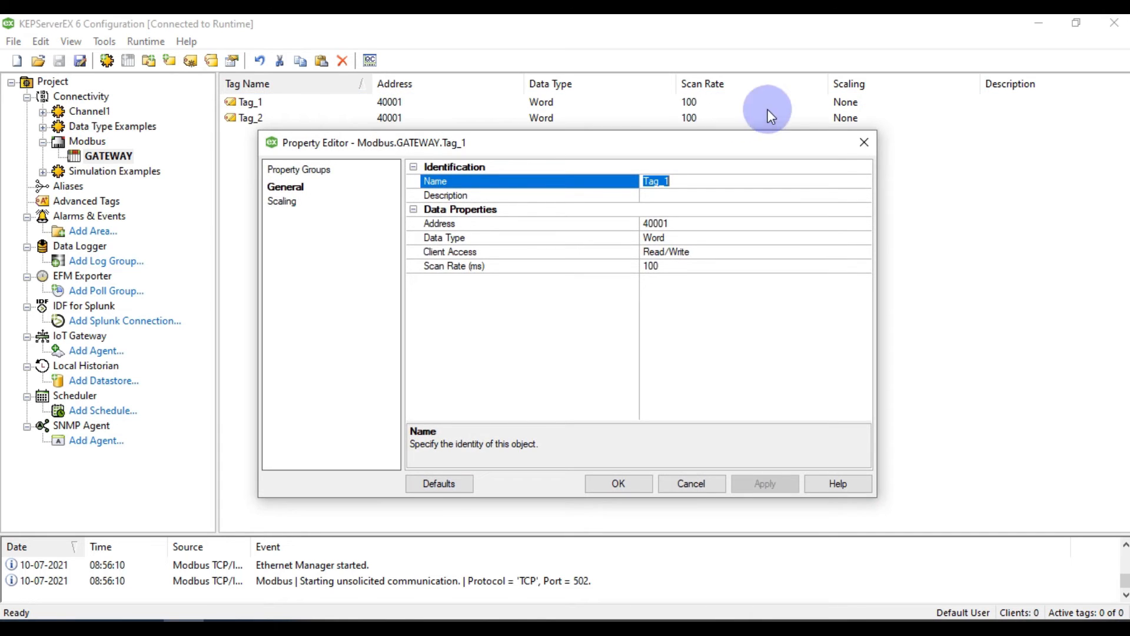
click(858, 147)
double_click(436, 121)
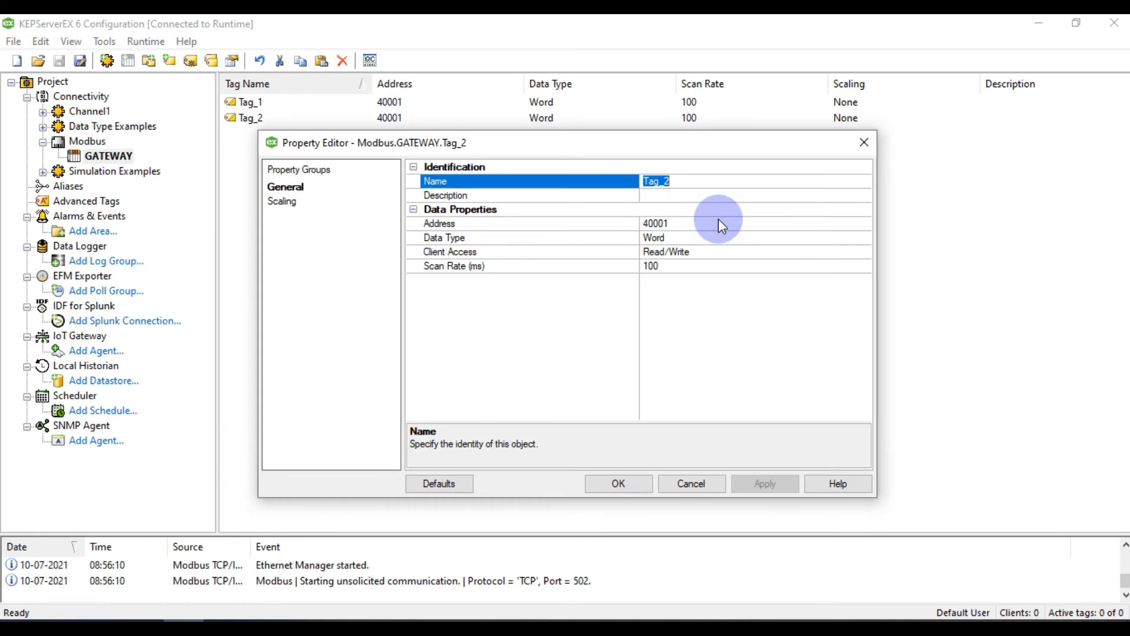
click(718, 222)
key(BackSpace)
text(2)
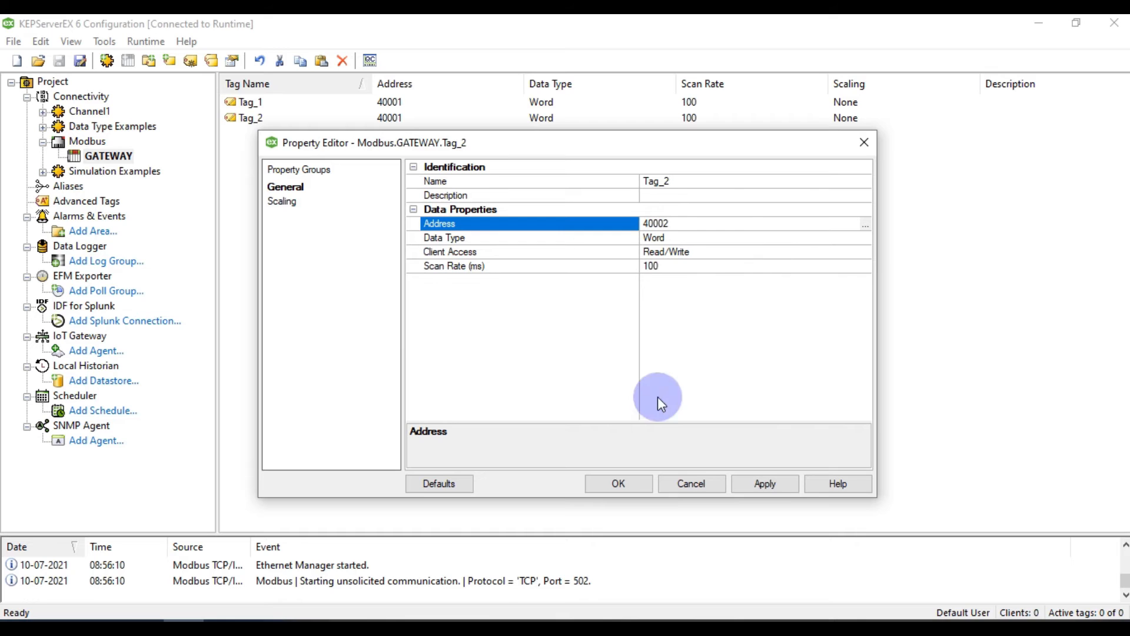
Check holding register 40002 in ModScan32, then return to KEPServerEX and confirm the copied tag's new address
click(219, 624)
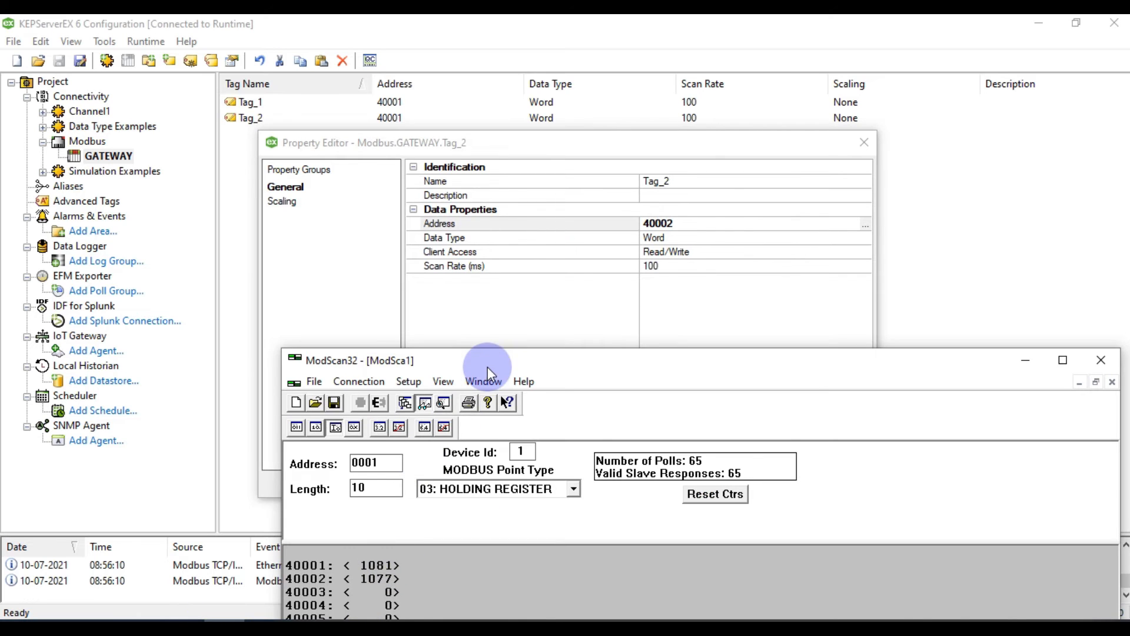
drag(487, 366, 427, 171)
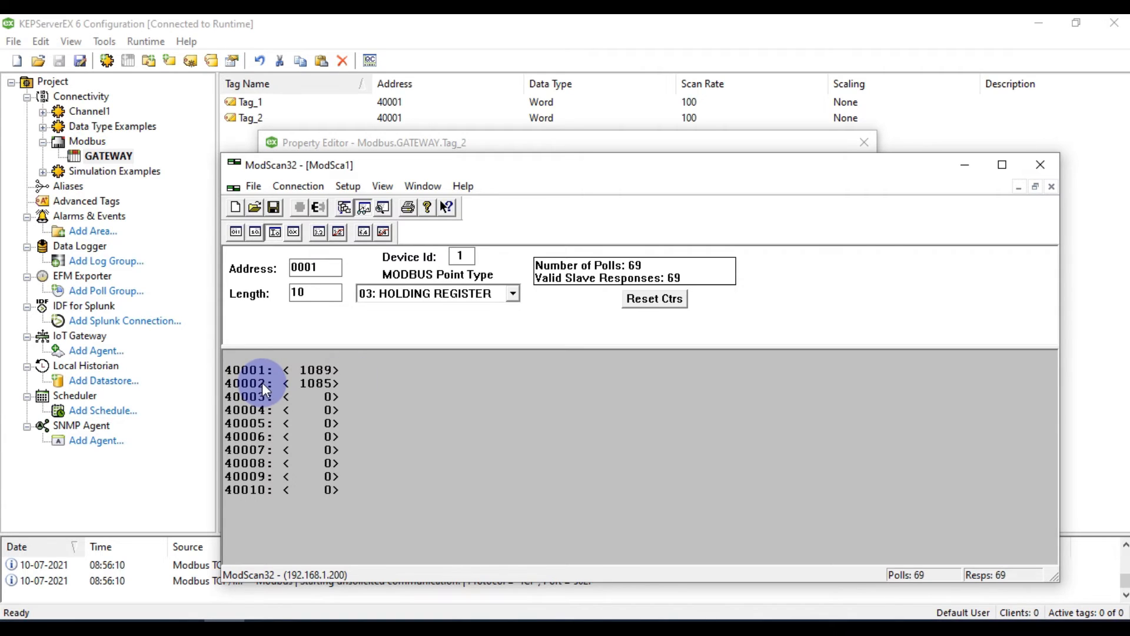
click(966, 166)
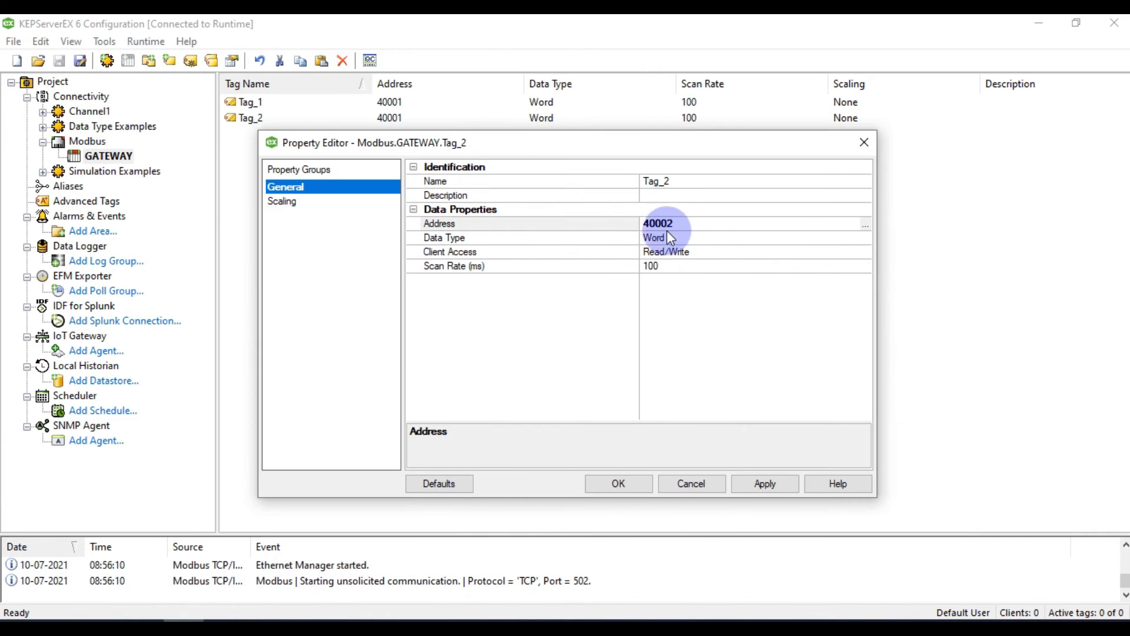
click(600, 482)
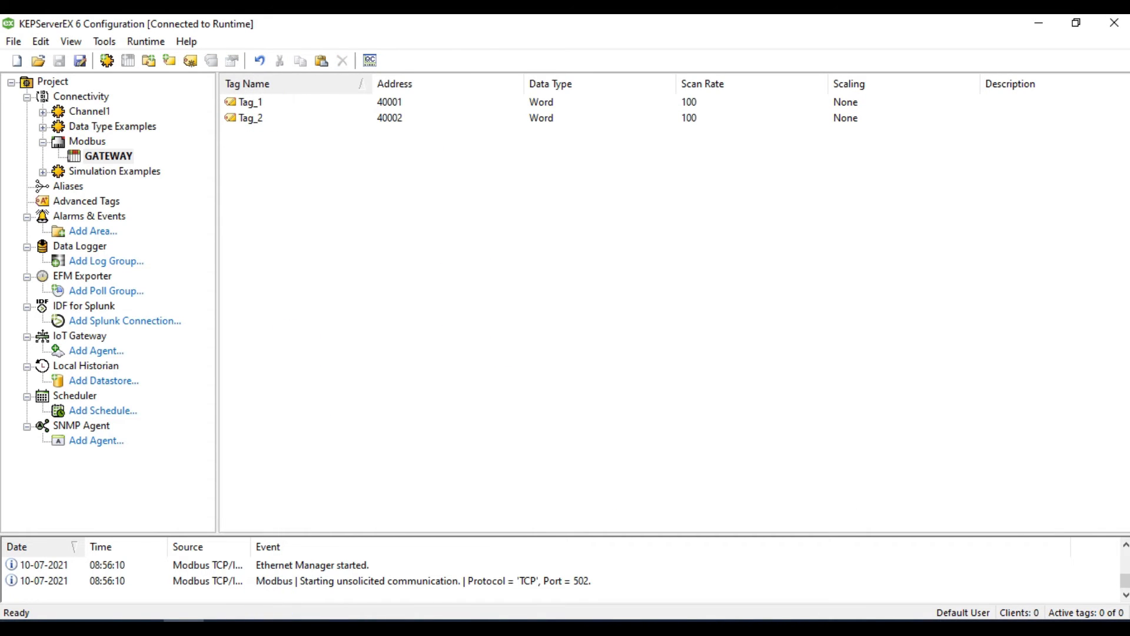
Launch OPC Quick Client from KEPServerEX and show the tags in the Modbus.GATEWAY group
click(226, 629)
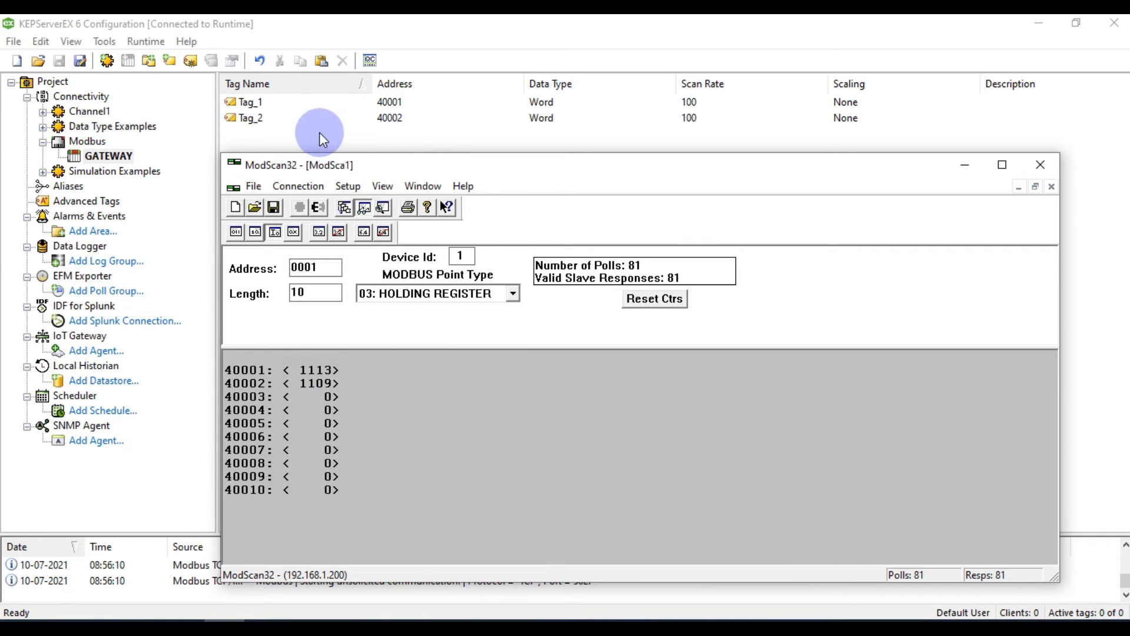
click(369, 63)
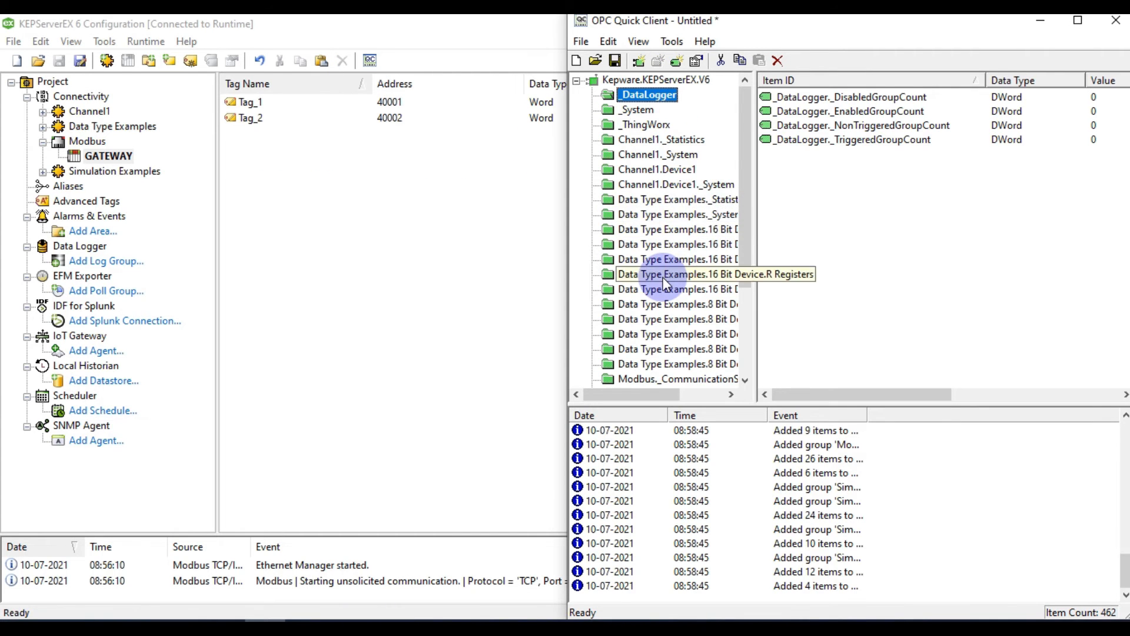
scroll(663, 285, down, 3)
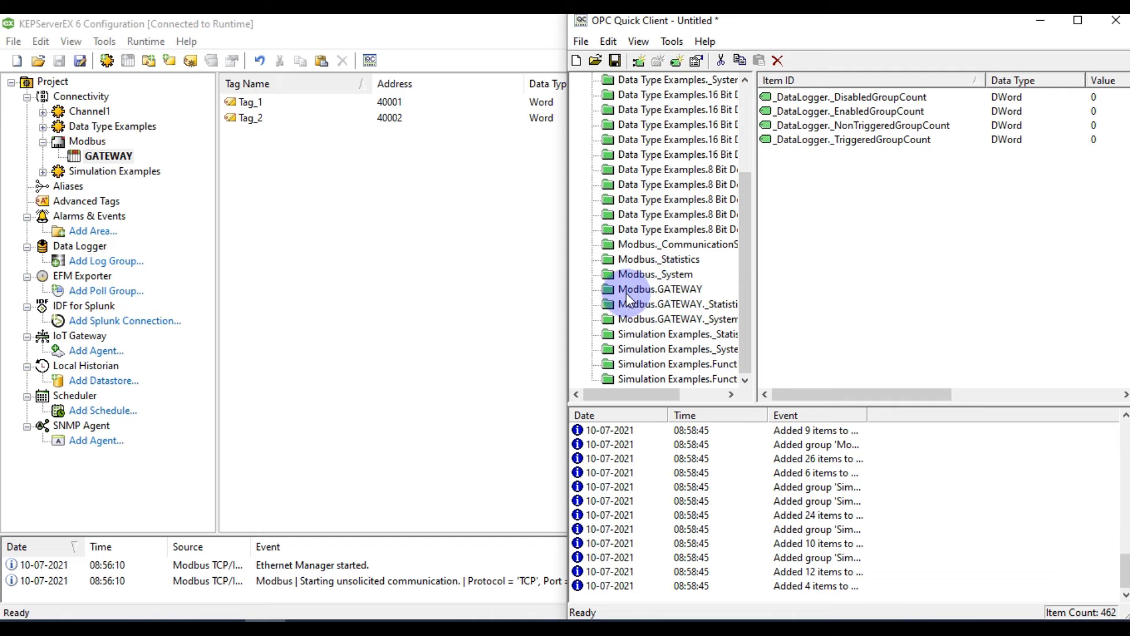
click(665, 291)
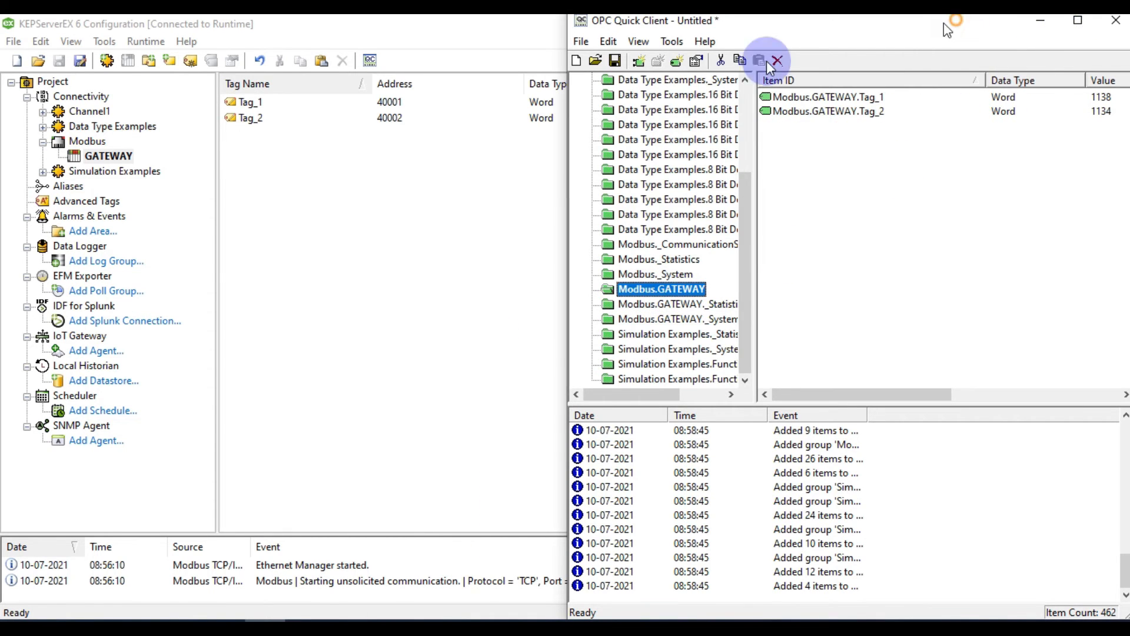
Place OPC Quick Client and ModScan32 side by side and widen the item list to compare tag values, timestamps and quality
key(super+Left)
click(714, 361)
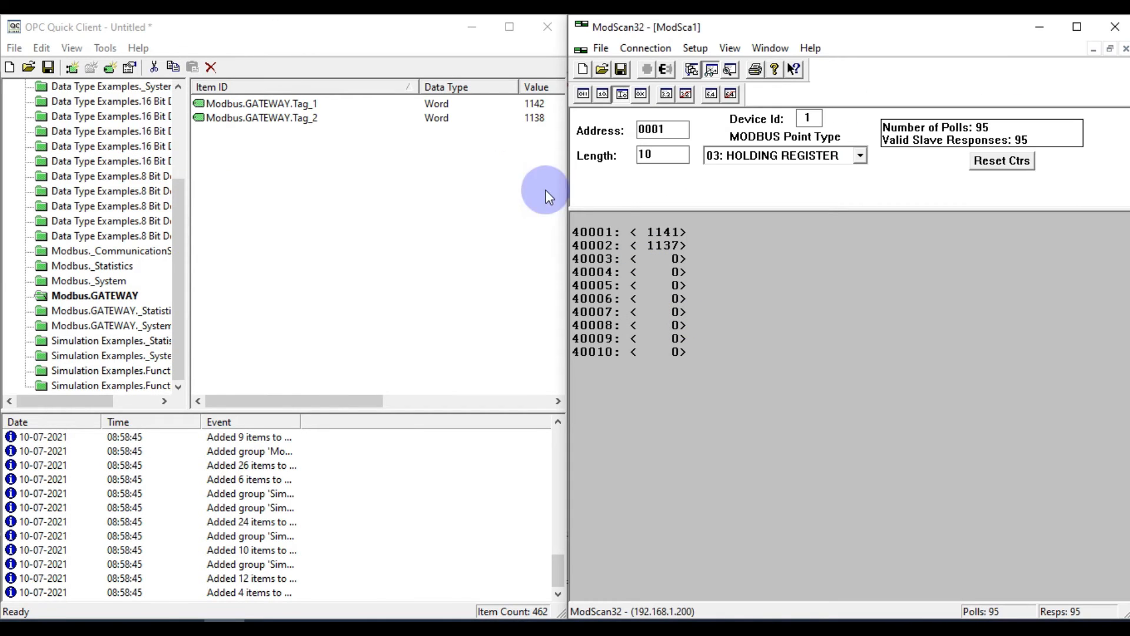
drag(290, 400, 336, 403)
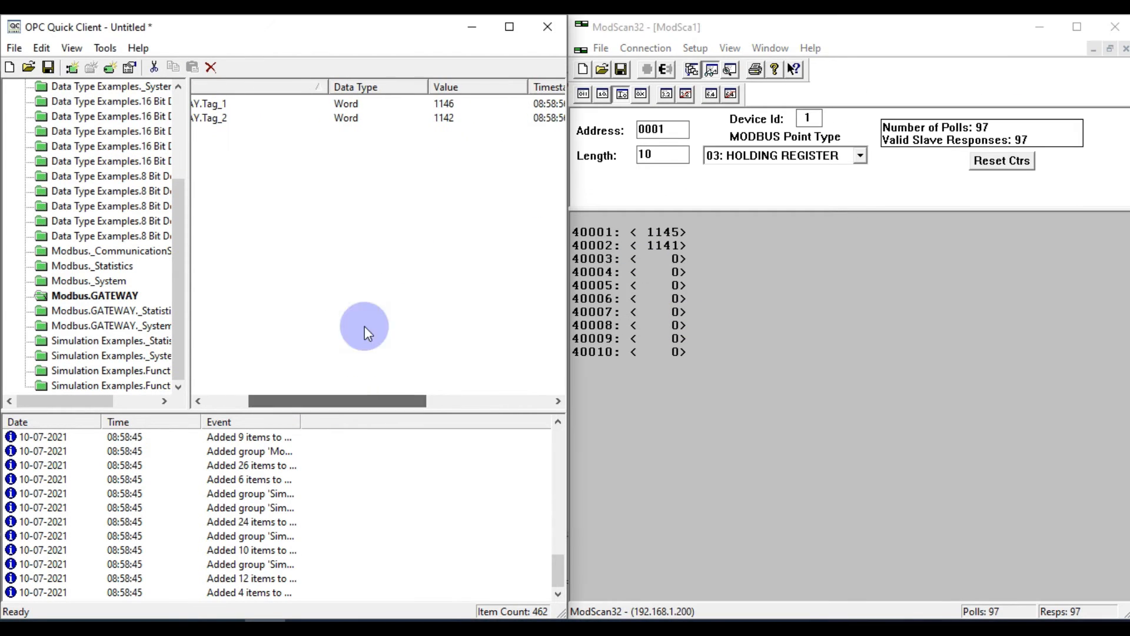
drag(190, 218, 26, 218)
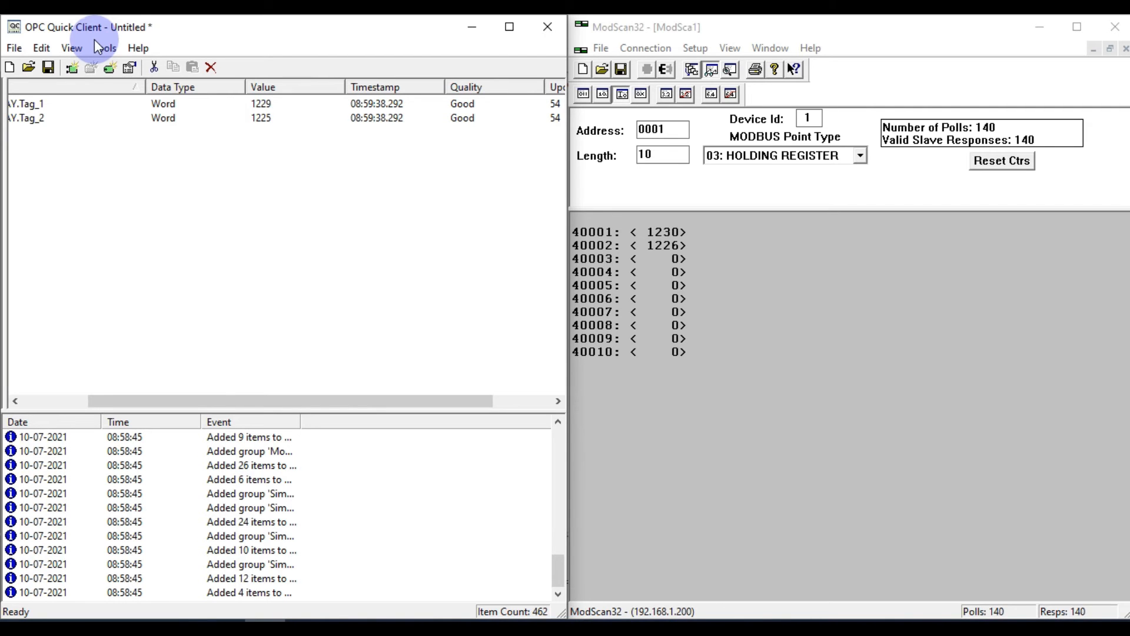
Close OPC Quick Client without saving and maximize the KEPServerEX window
click(548, 27)
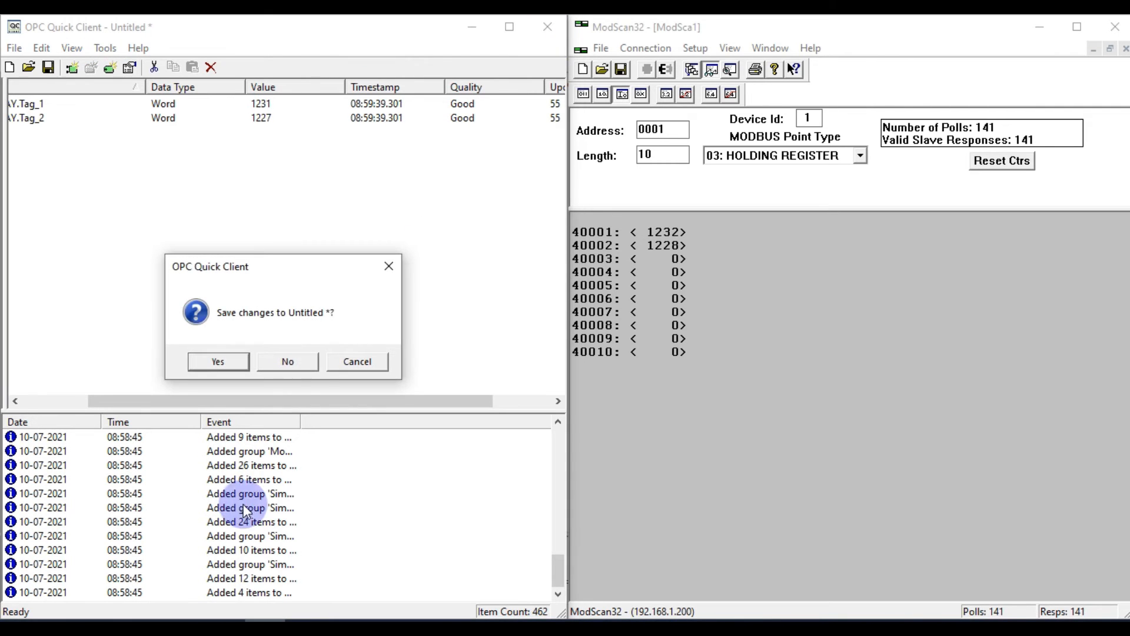
click(288, 361)
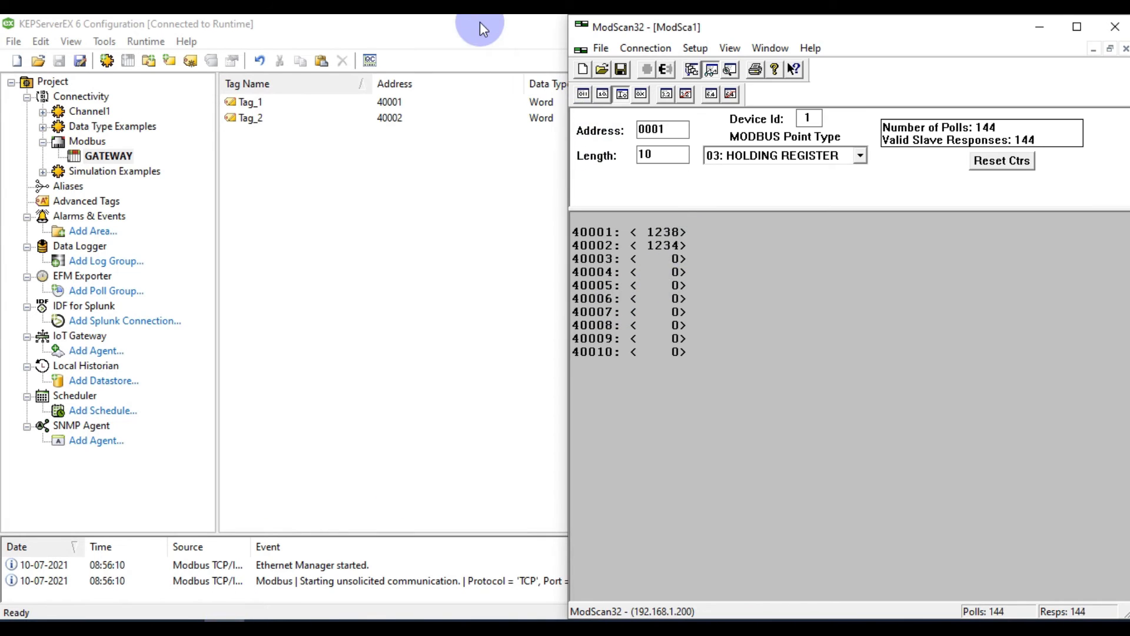
double_click(480, 23)
Delete the Modbus channel together with its GATEWAY device and confirm the deletion
click(90, 143)
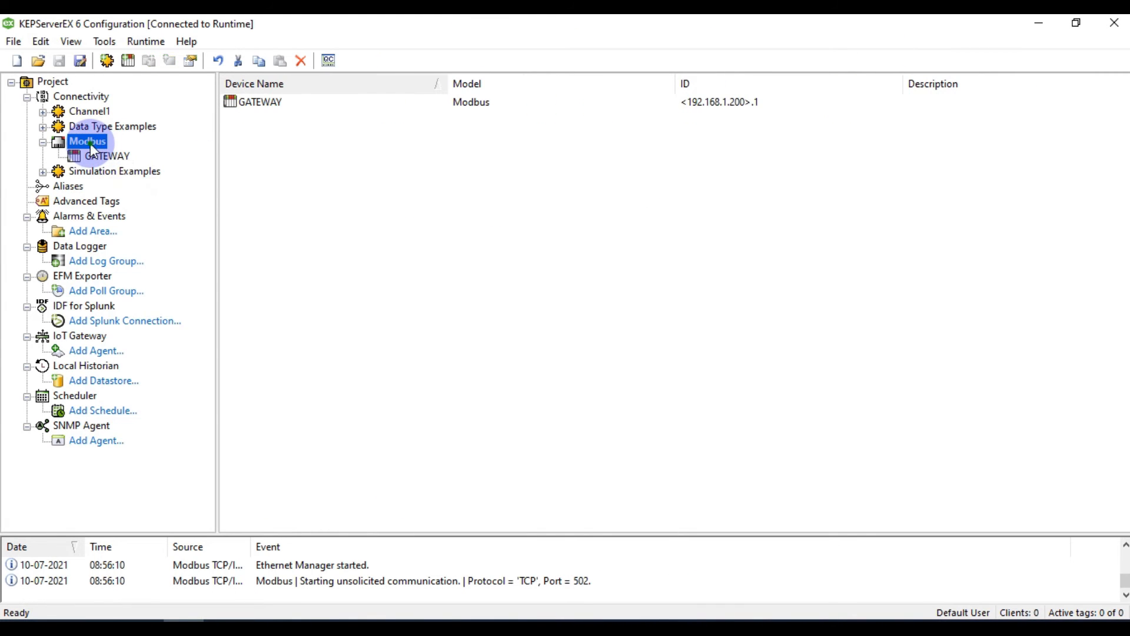
right_click(90, 143)
click(189, 218)
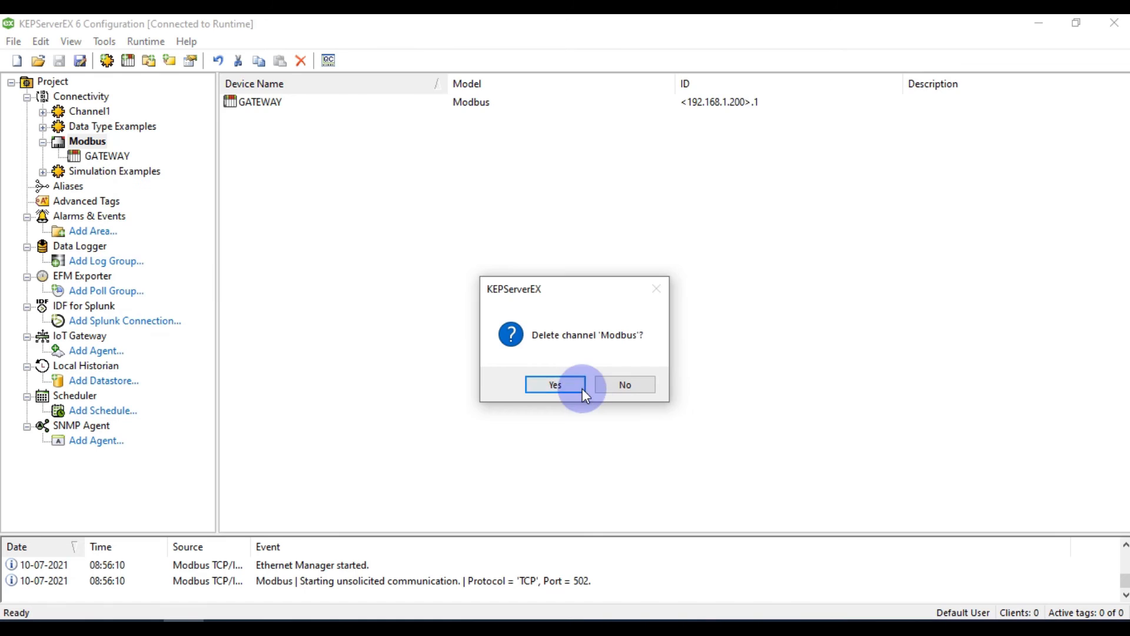
click(581, 388)
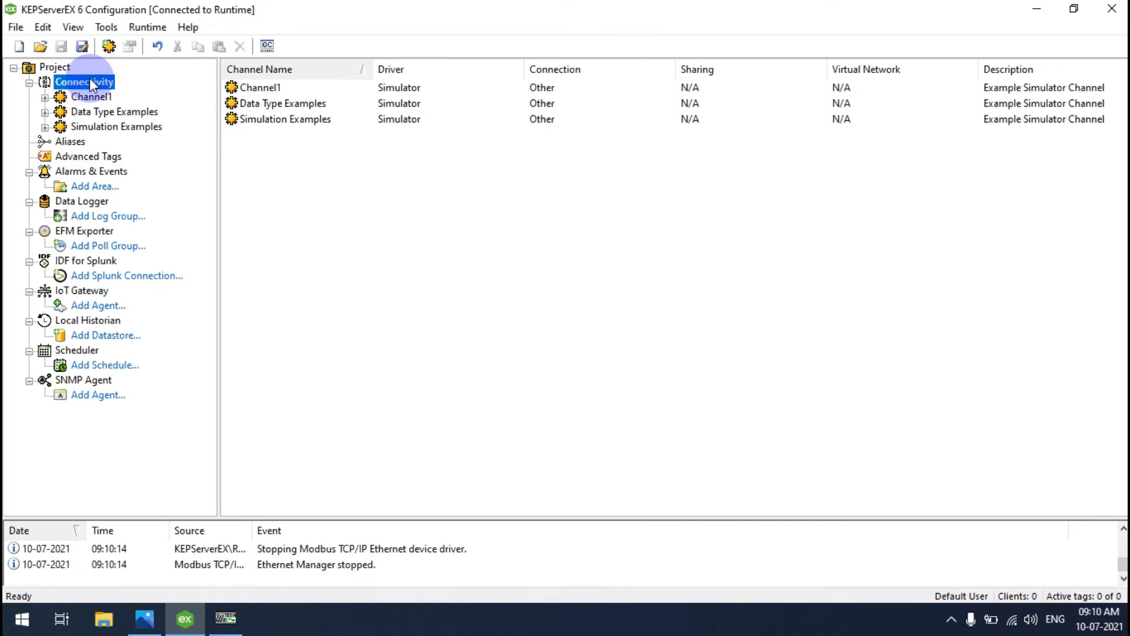
Add a new channel under Connectivity with the Modbus TCP/IP Ethernet driver
right_click(90, 78)
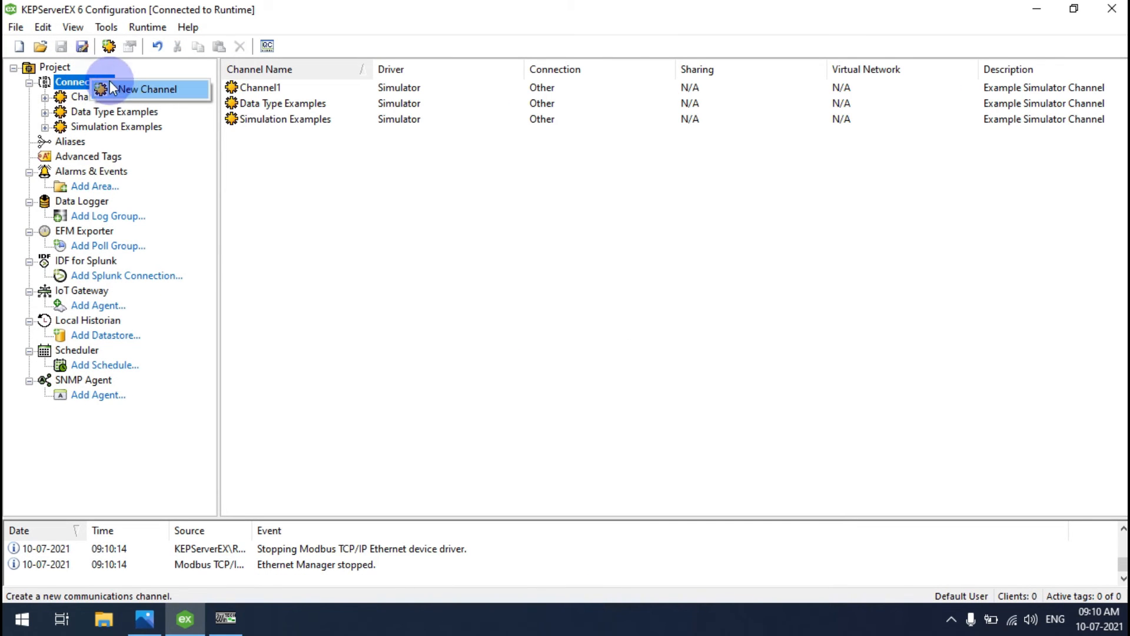
click(167, 94)
click(607, 232)
scroll(606, 231, down, 15)
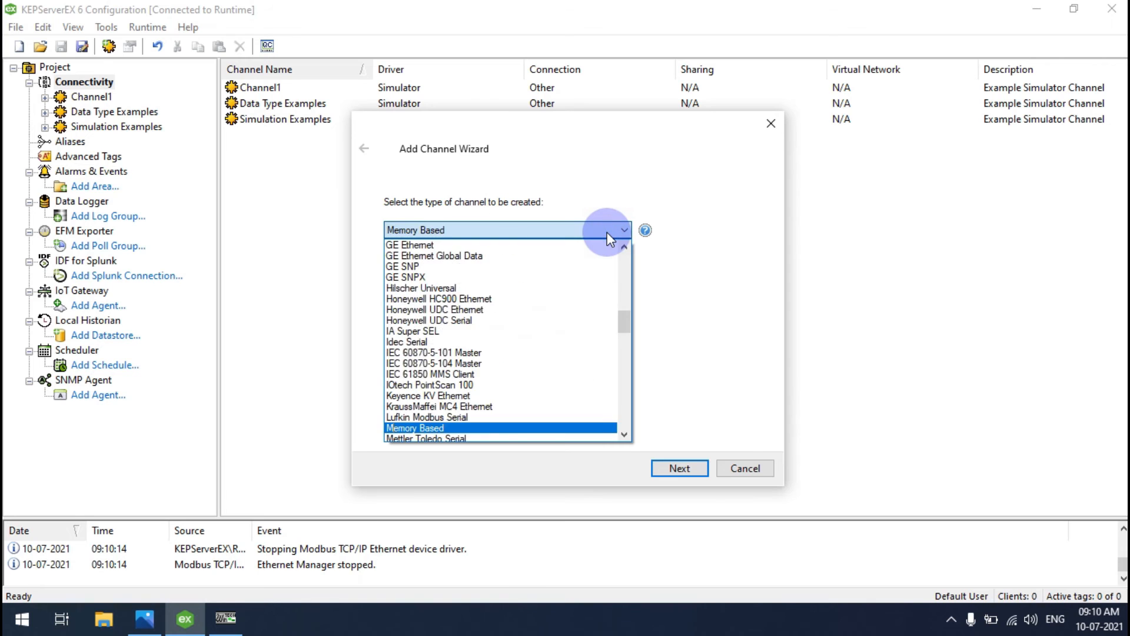
scroll(606, 232, down, 4)
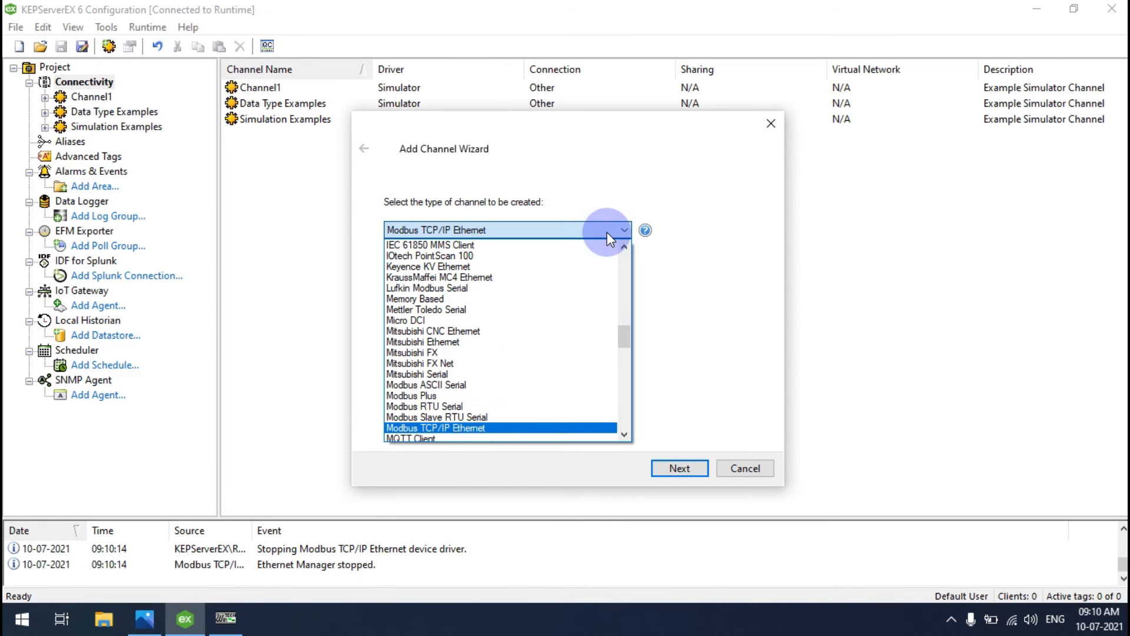
click(606, 232)
key(Return)
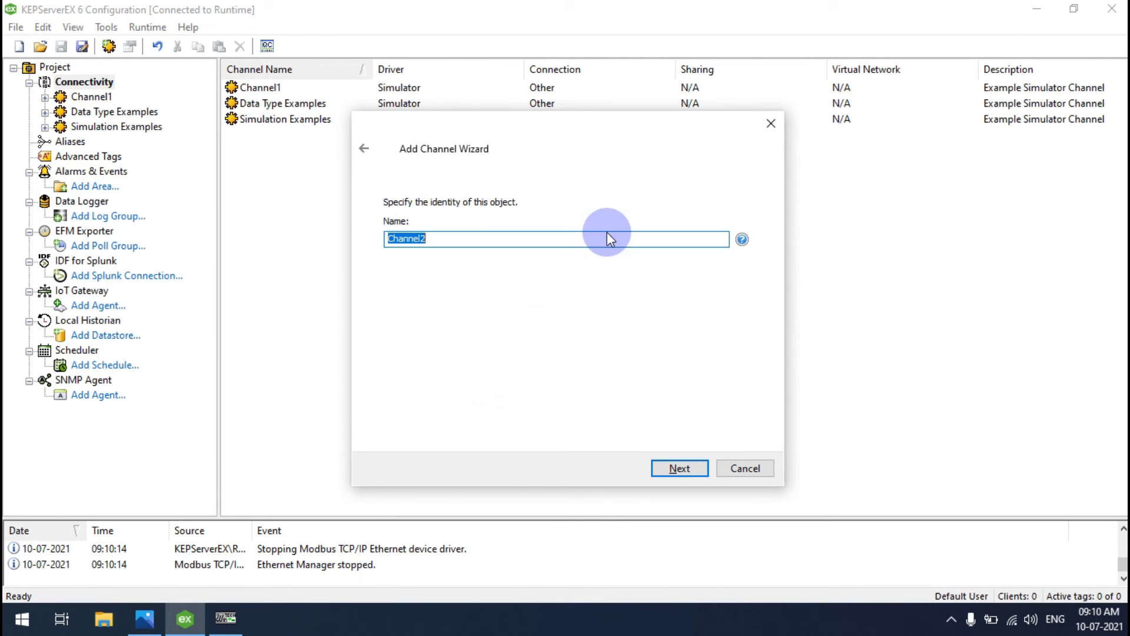
Name the channel MODBUS, keep the default network, write optimization and virtual network settings, and finish creating it
text(MODBUS)
key(Return)
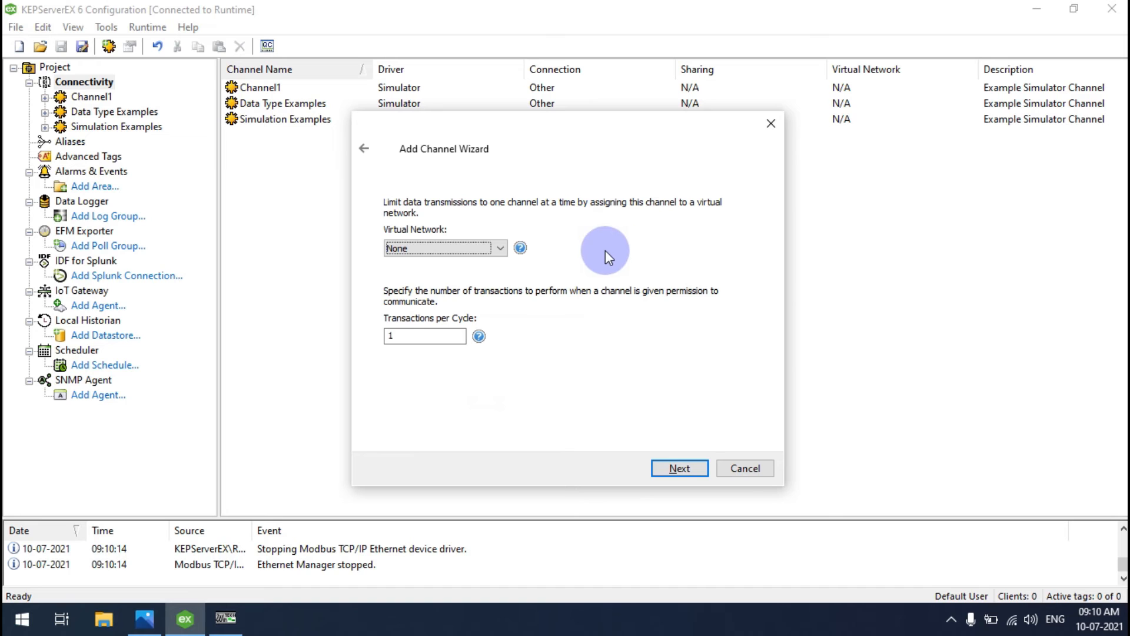
click(681, 471)
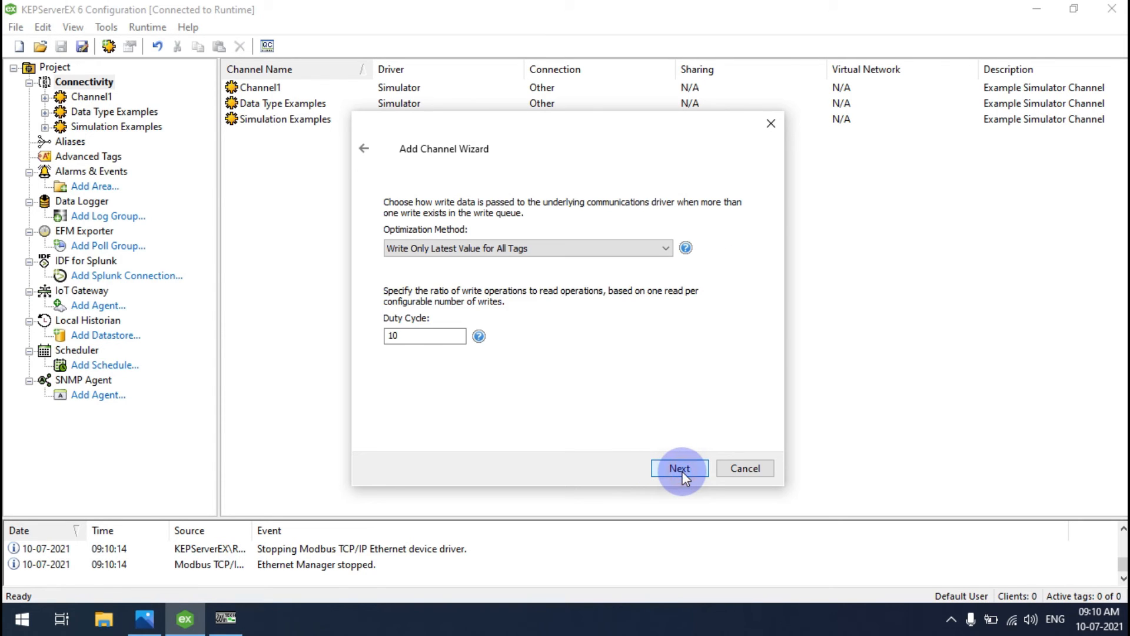
click(682, 471)
click(683, 470)
click(683, 471)
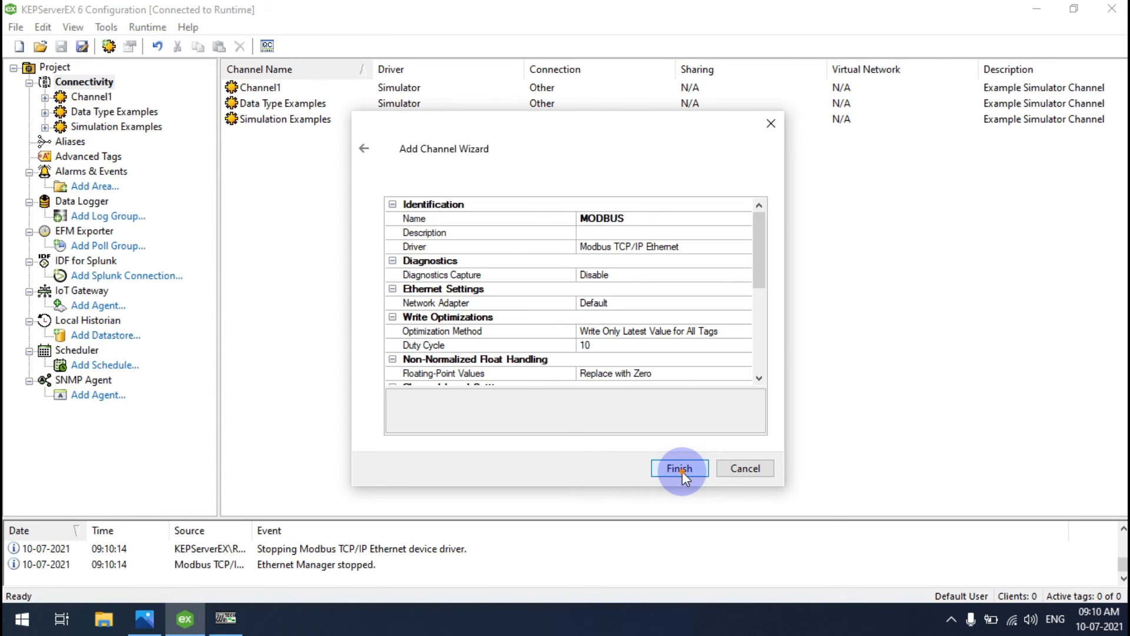
click(681, 469)
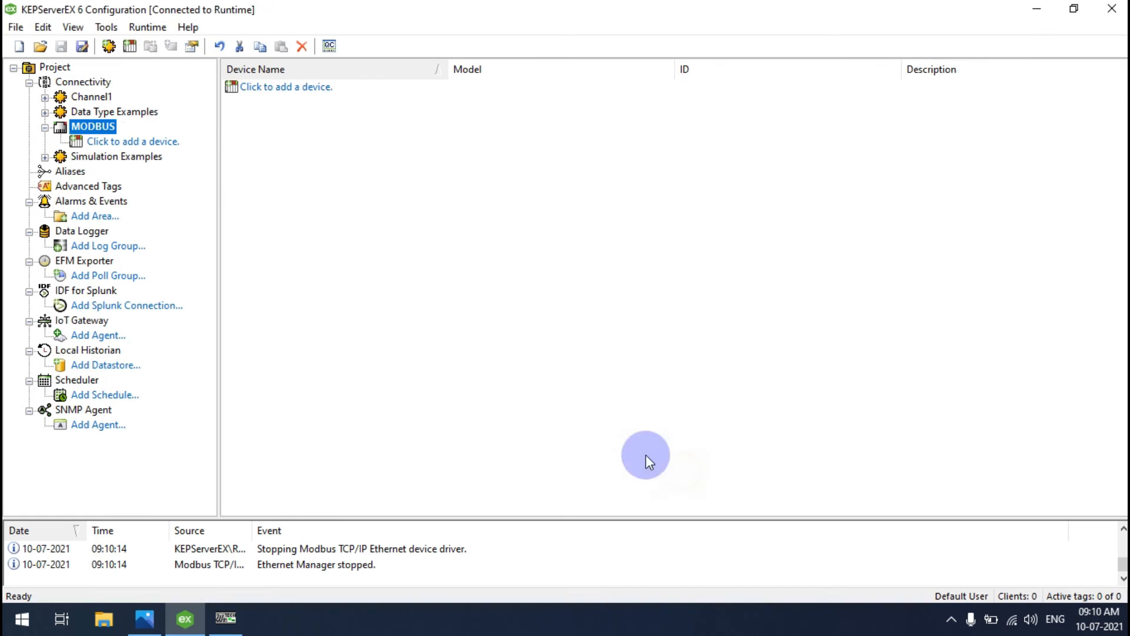
Start a device named GATEWAY under the MODBUS channel and keep the Modbus model
click(129, 143)
text(GATEWAY)
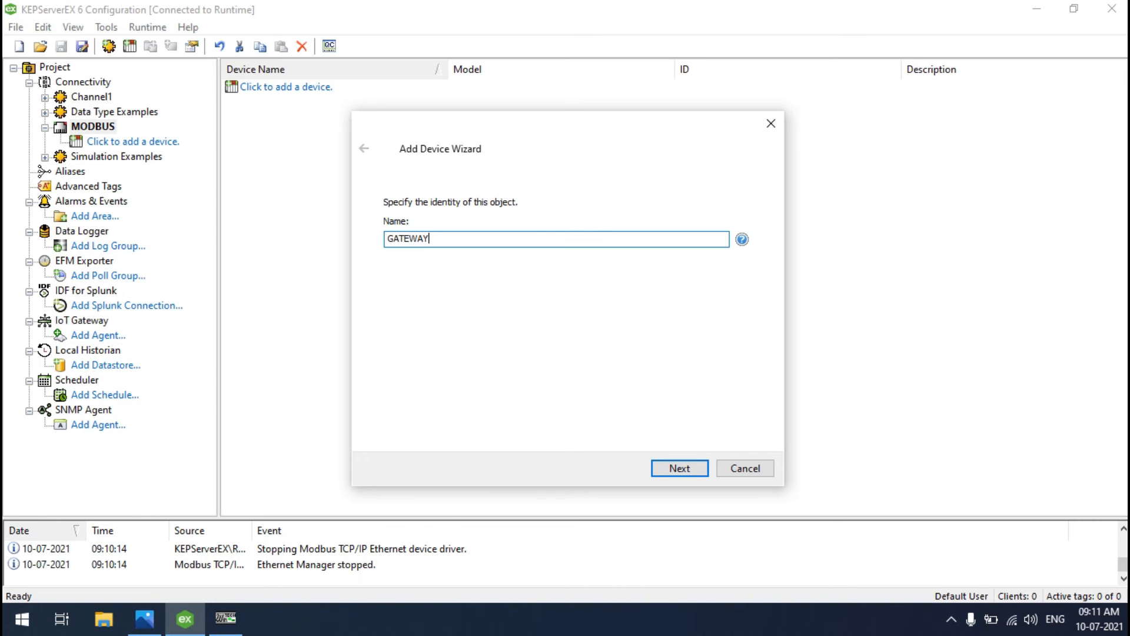
click(678, 469)
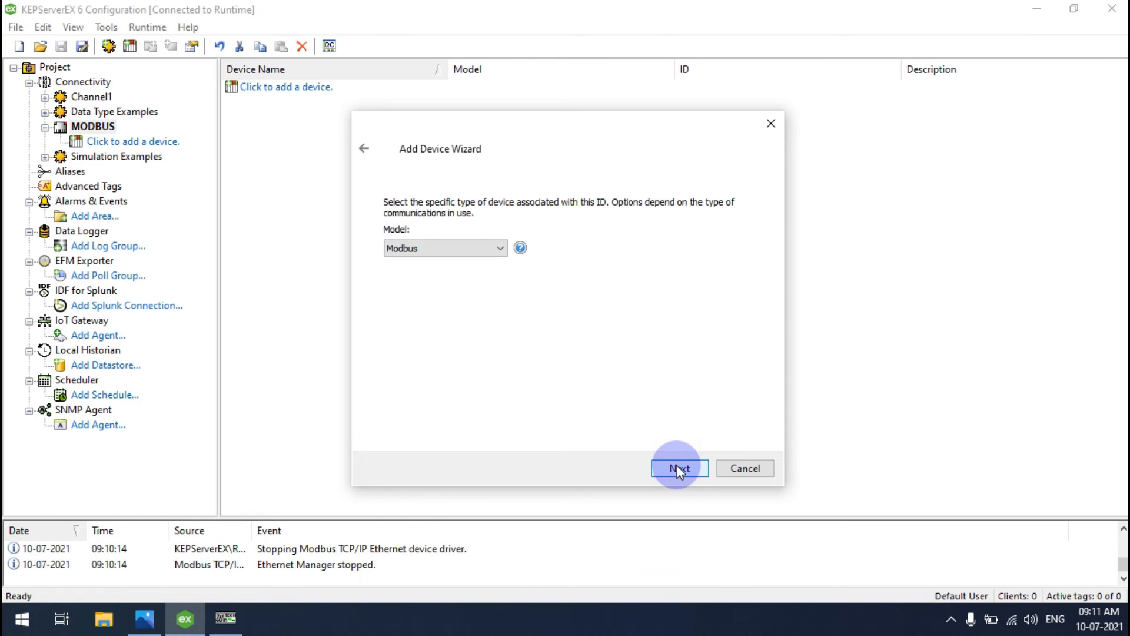
click(678, 467)
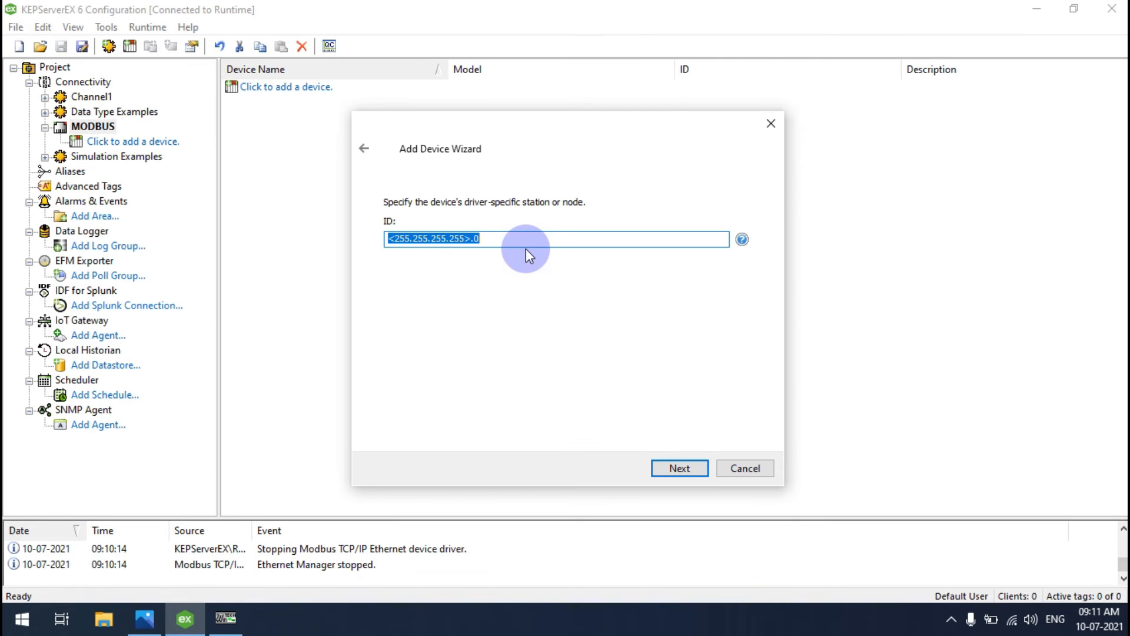
Set the GATEWAY device's ID to <192.168.1.200>.1
click(434, 238)
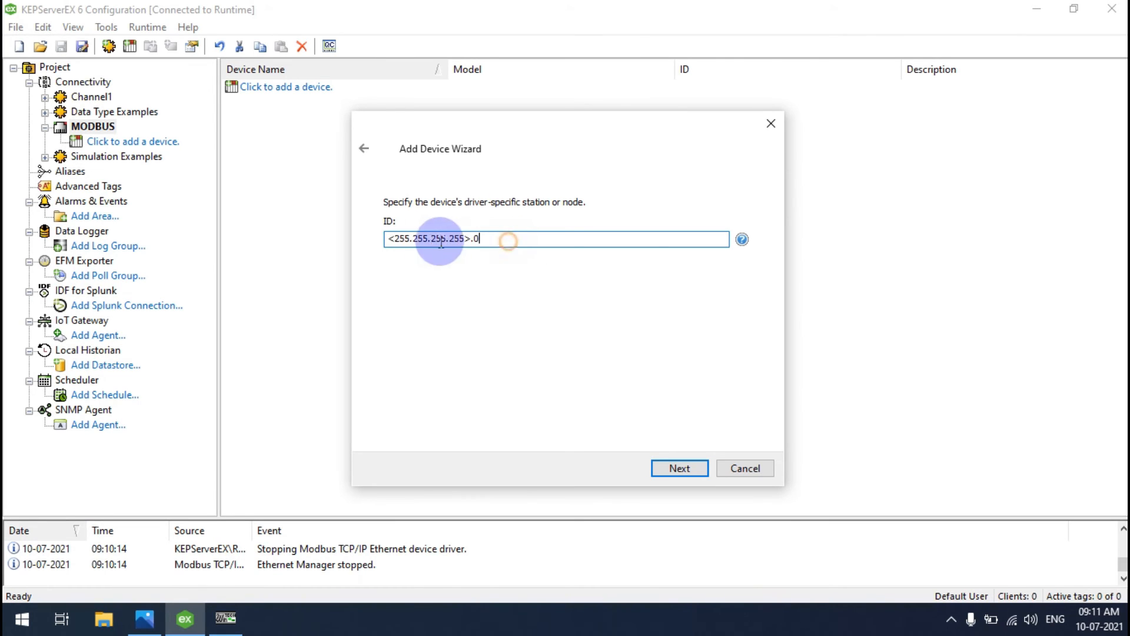
double_click(399, 237)
drag(434, 237, 465, 238)
text(192.1)
text(68.1.200)
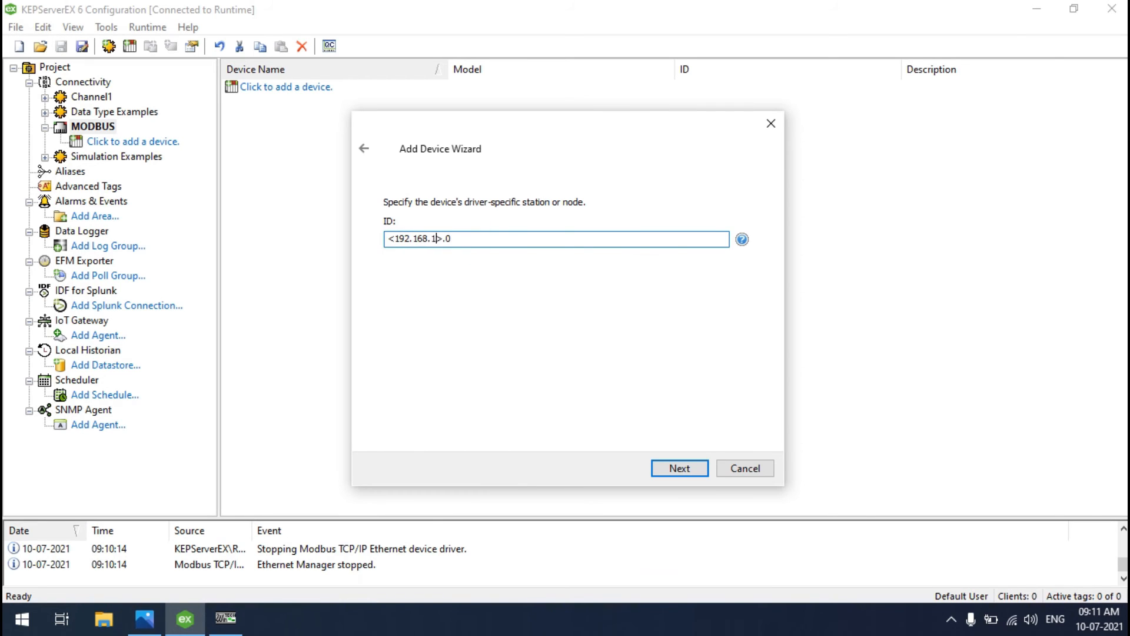
key(BackSpace)
text(1)
Check the Device Id in ModScan32 against the GATEWAY device's ID and highlight the IP address in that ID
click(226, 618)
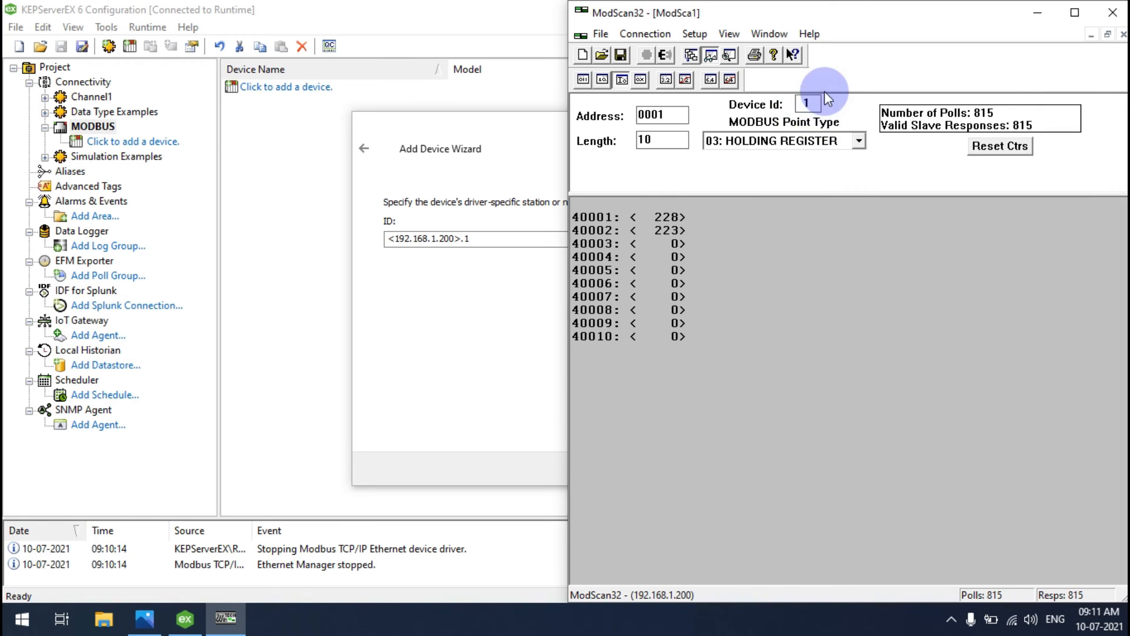
click(500, 238)
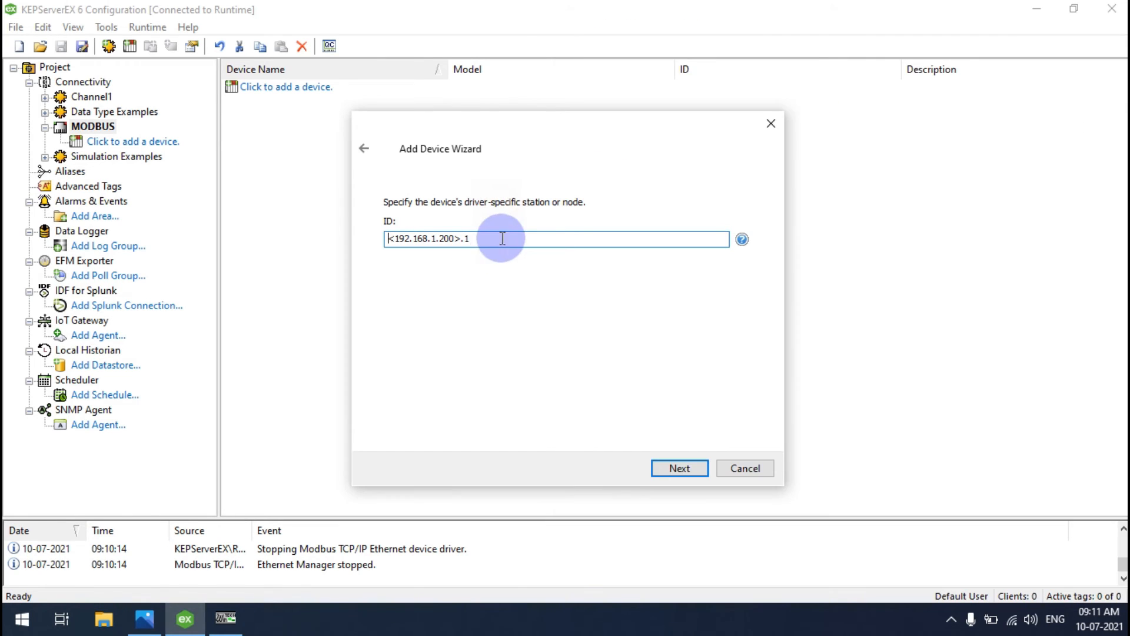
double_click(506, 243)
click(506, 243)
drag(455, 238, 392, 241)
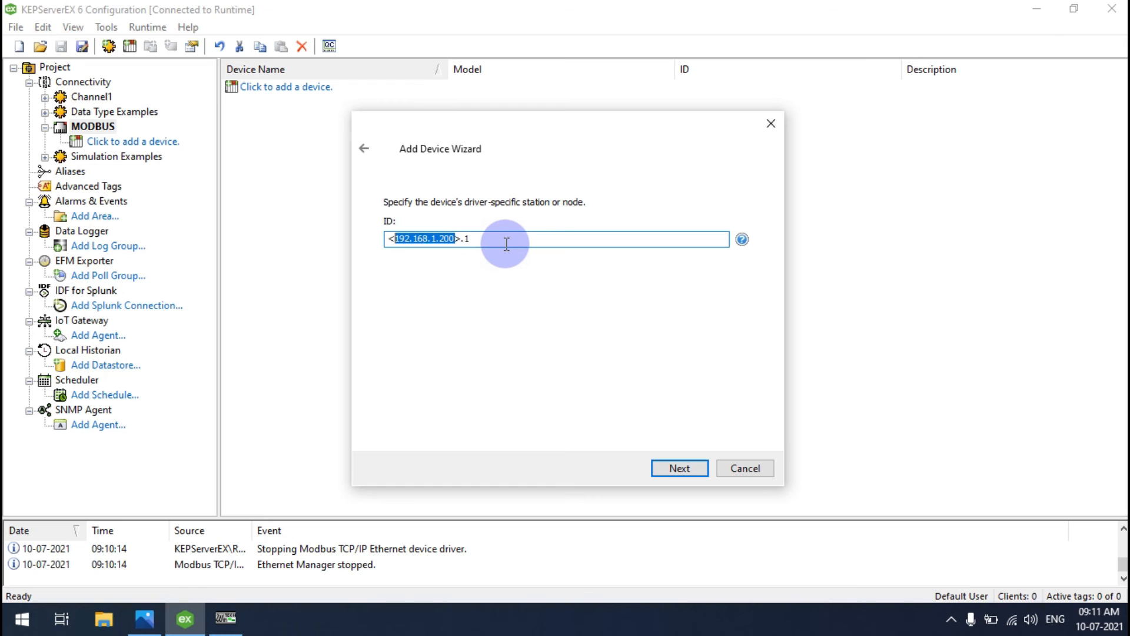
Keep the default timing, data access and variable import settings for the GATEWAY device and finish creating it
click(681, 469)
click(680, 468)
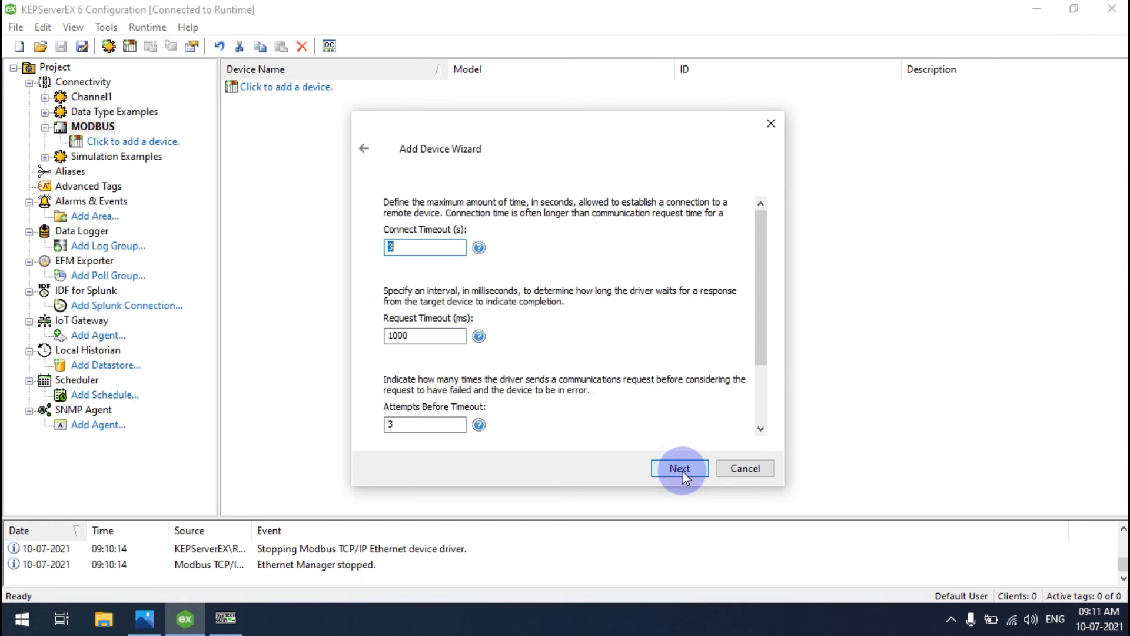
click(679, 468)
click(680, 468)
click(680, 468)
click(680, 469)
click(679, 469)
click(679, 469)
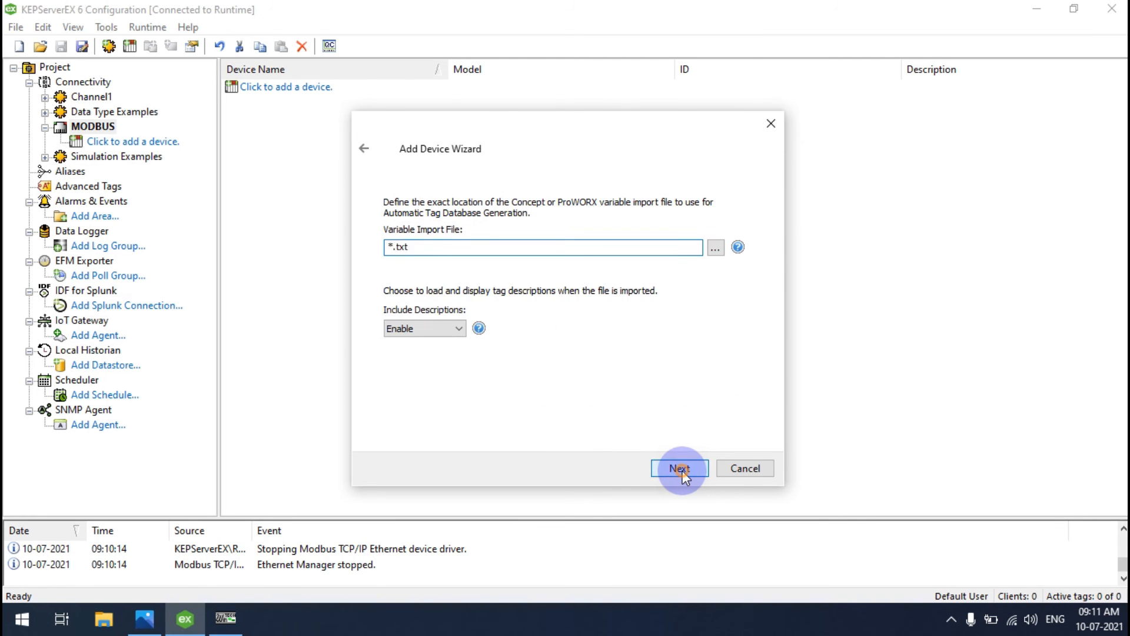
click(681, 469)
click(681, 469)
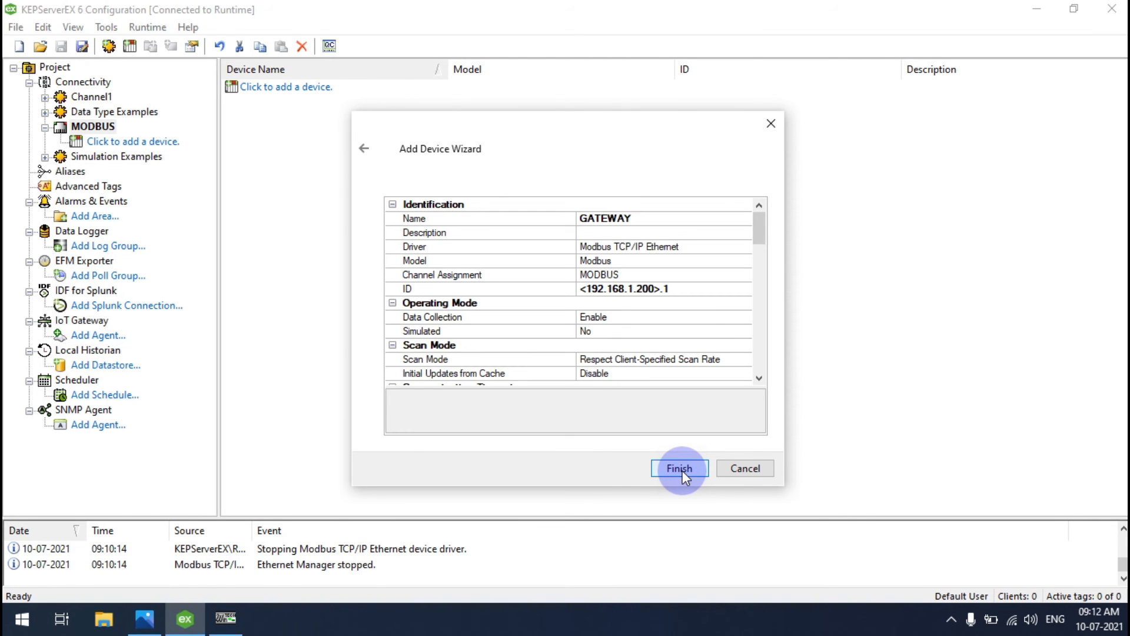
click(680, 469)
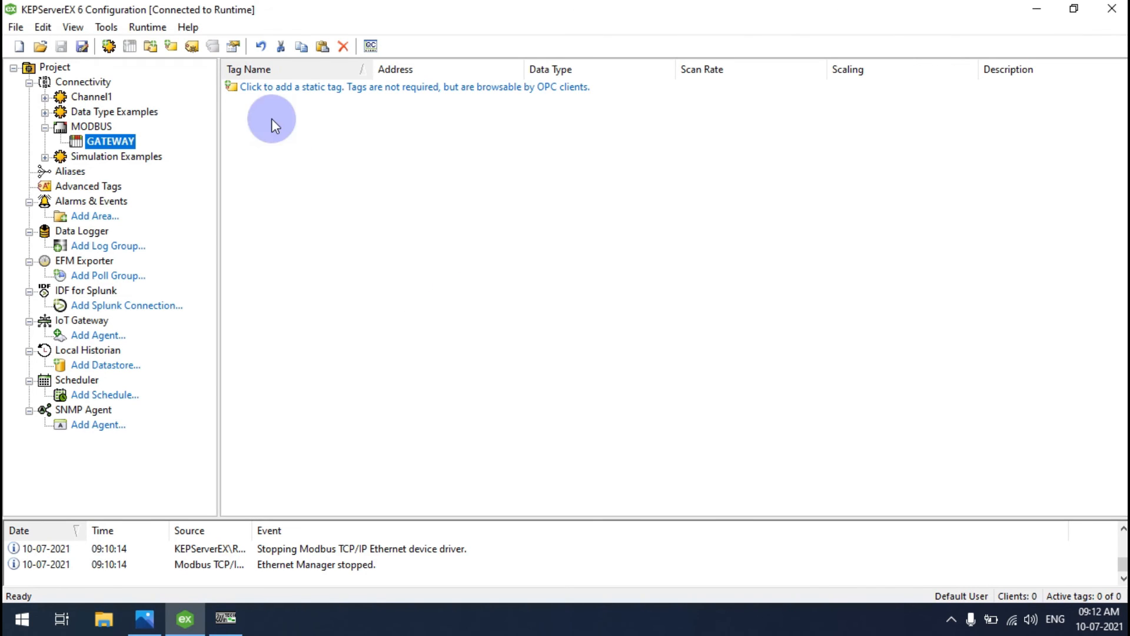
Add a static tag named Tag_1 with address 40001 to the GATEWAY device
click(320, 90)
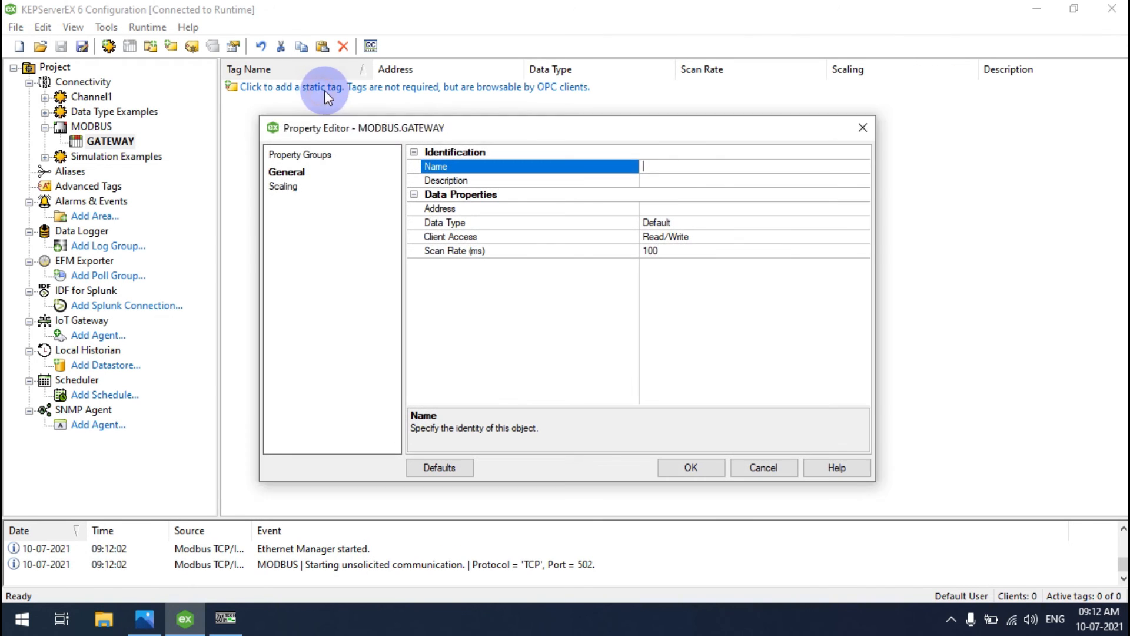
click(684, 169)
text(Tag)
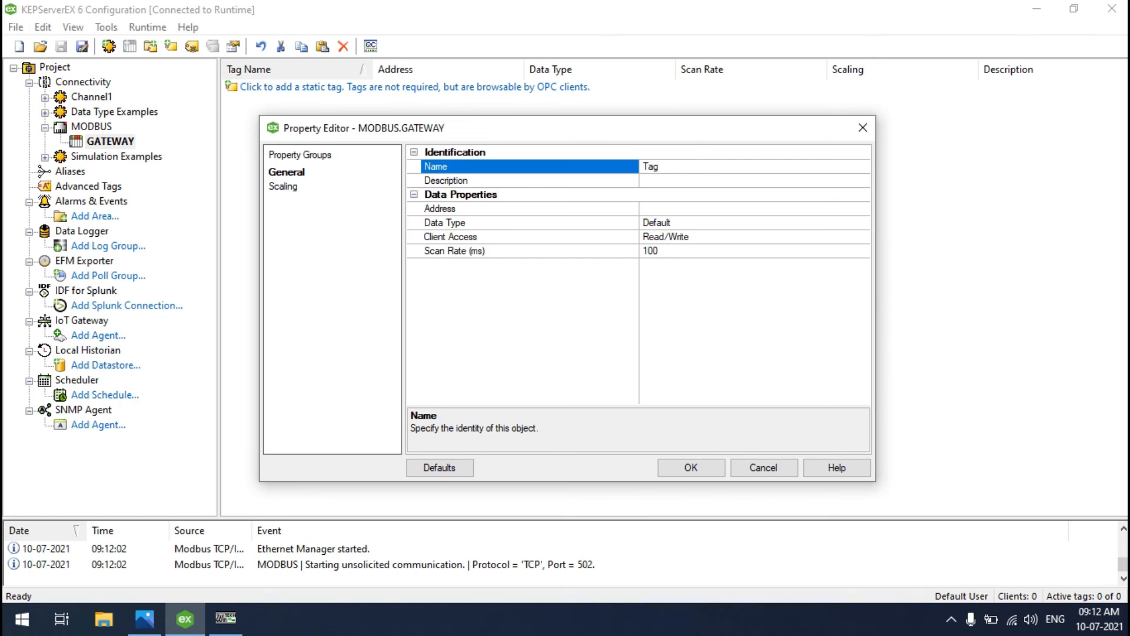
text(_1)
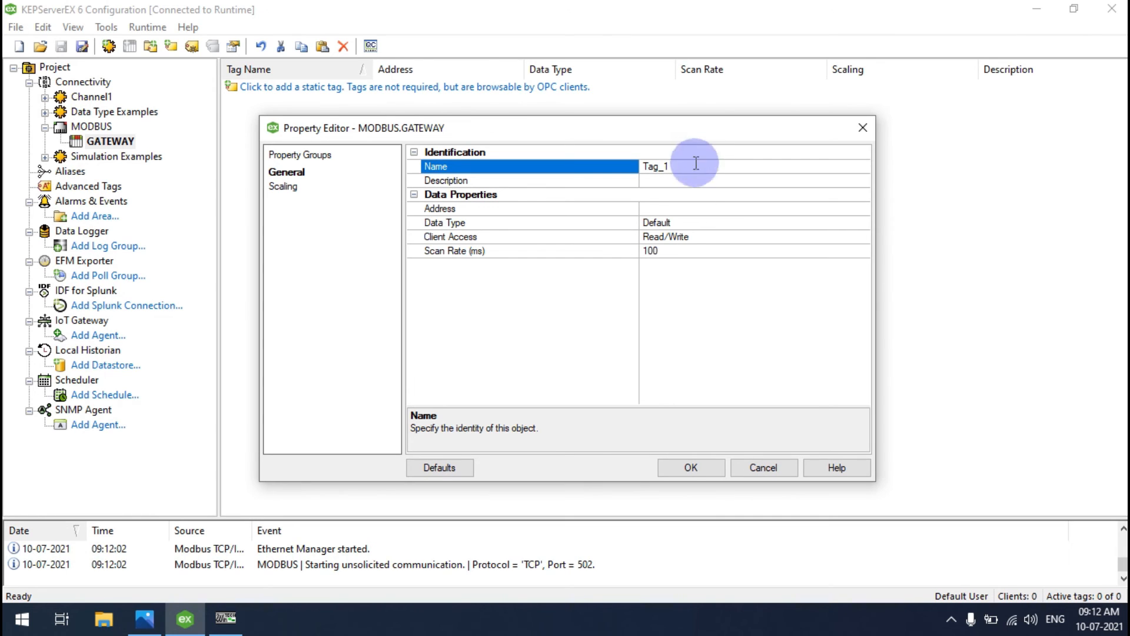
click(698, 209)
text(40001)
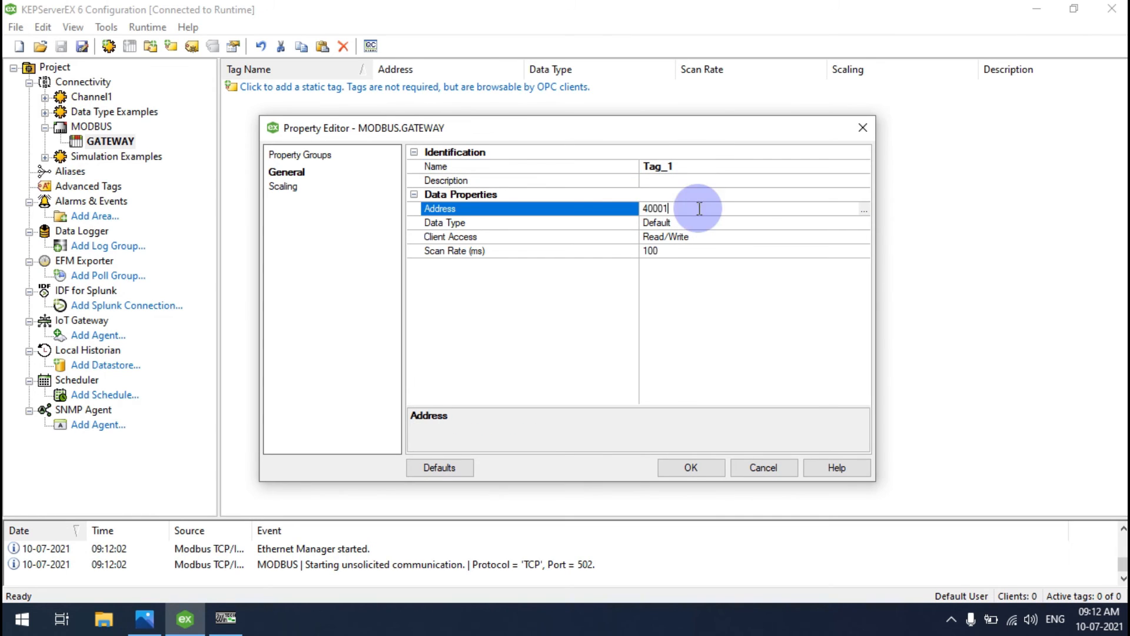
key(Return)
Duplicate Tag_1 in the GATEWAY device and set the copy's address to 40002
key(ctrl+c)
key(ctrl+v)
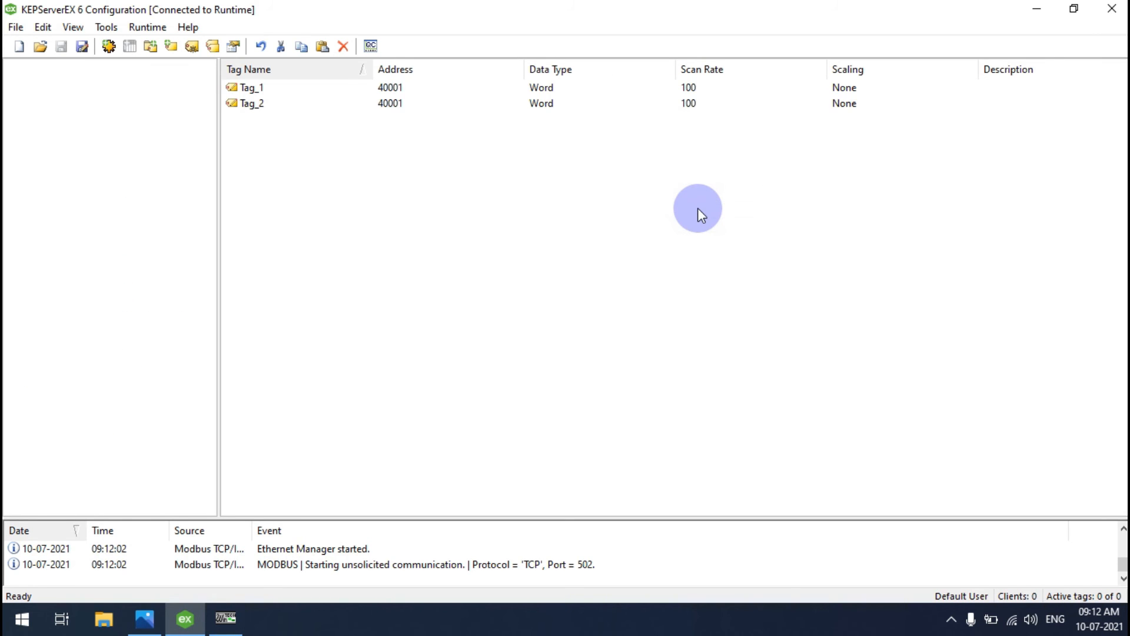
double_click(432, 105)
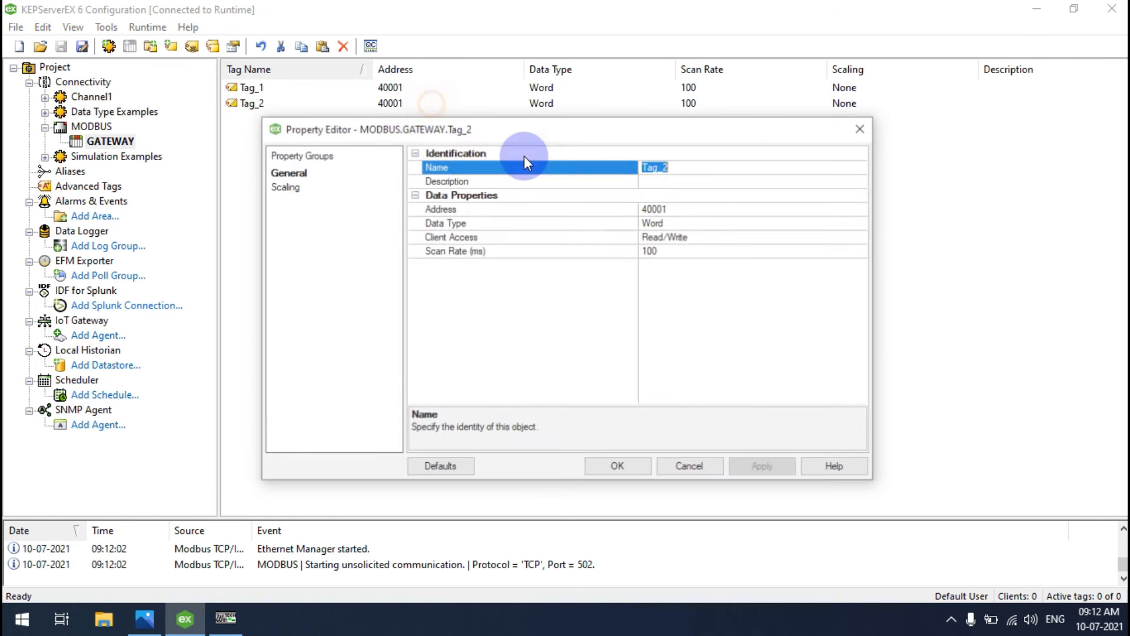
click(779, 206)
key(BackSpace)
text(2)
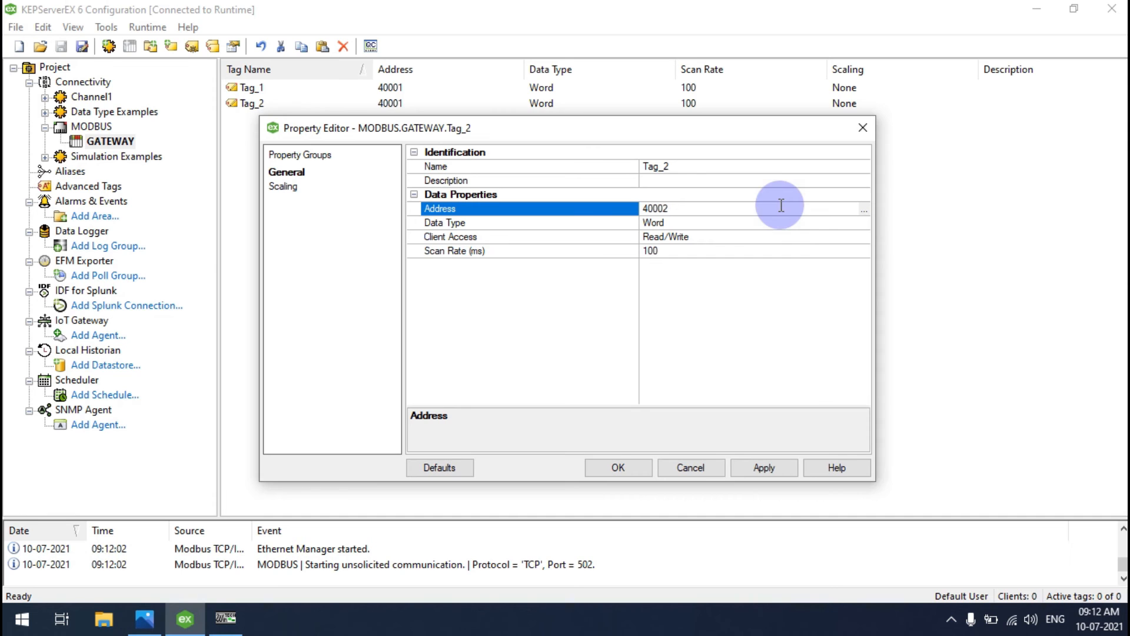
key(Return)
Paste another copy of the tag into the GATEWAY device and set its address to 40003
key(ctrl+v)
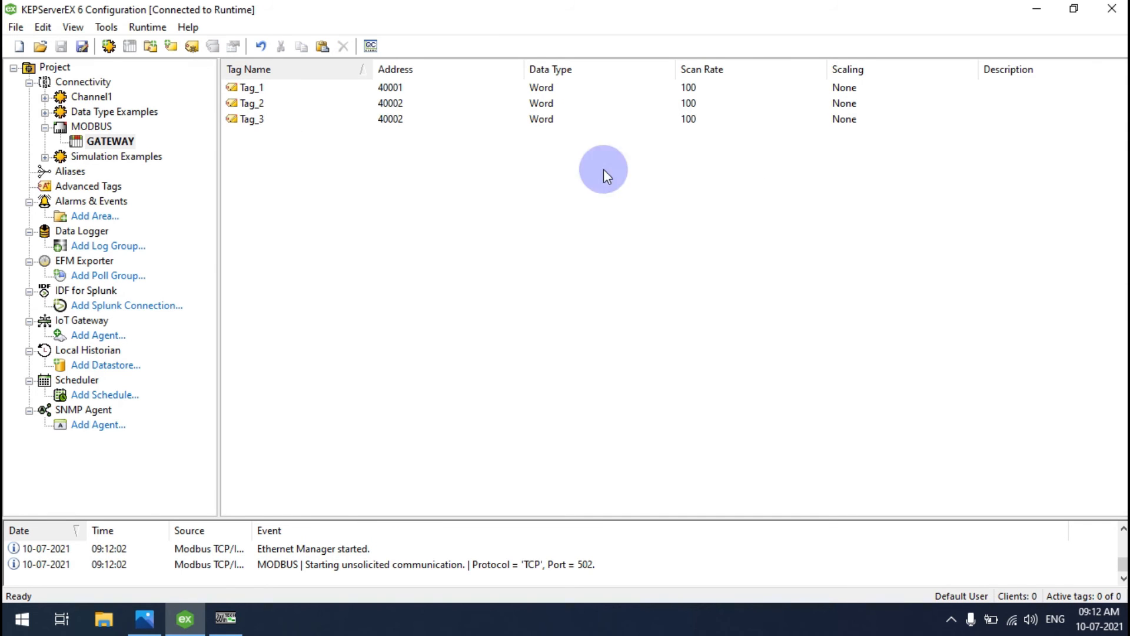
double_click(418, 118)
click(688, 210)
key(BackSpace)
text(3)
key(Return)
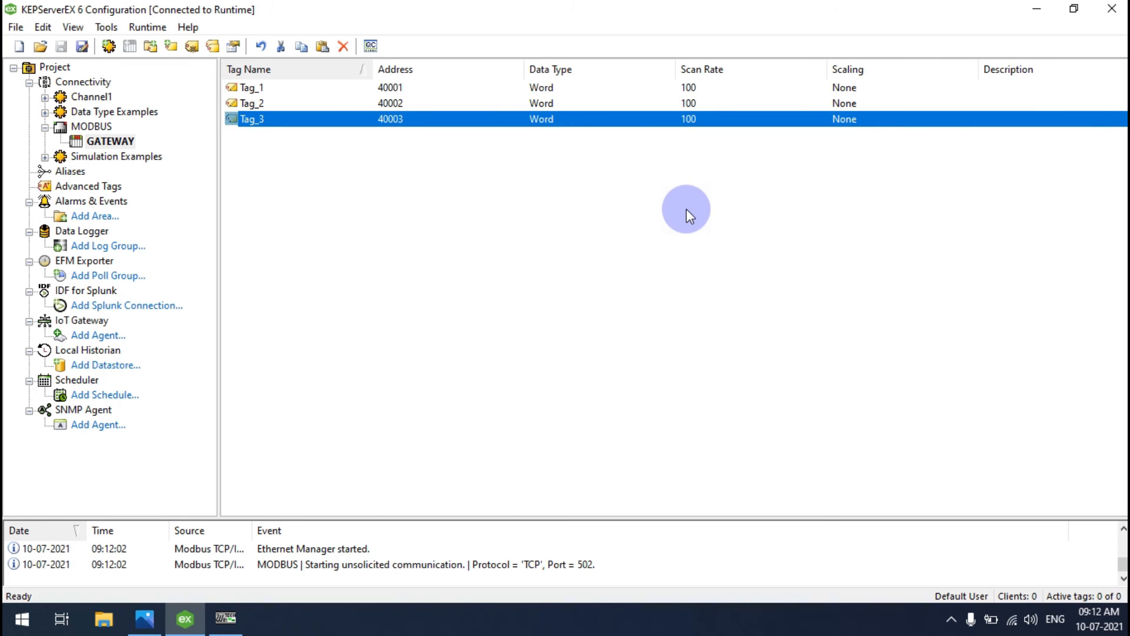
Launch OPC Quick Client and display the MODBUS.GATEWAY tags beside the ModScan32 holding registers for comparison
click(238, 619)
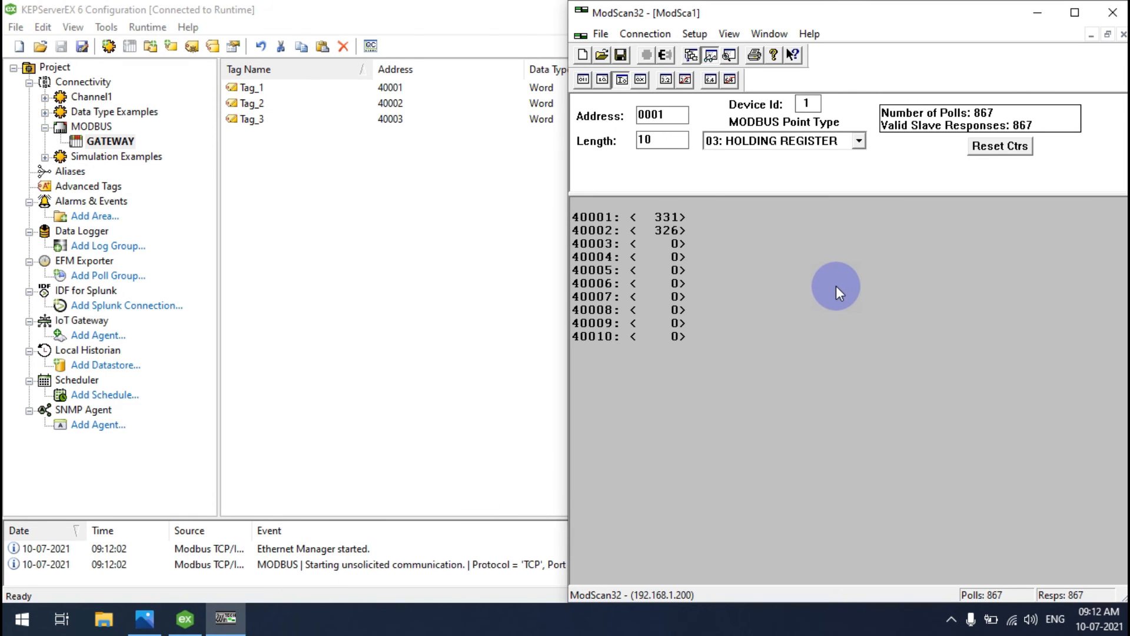
click(372, 45)
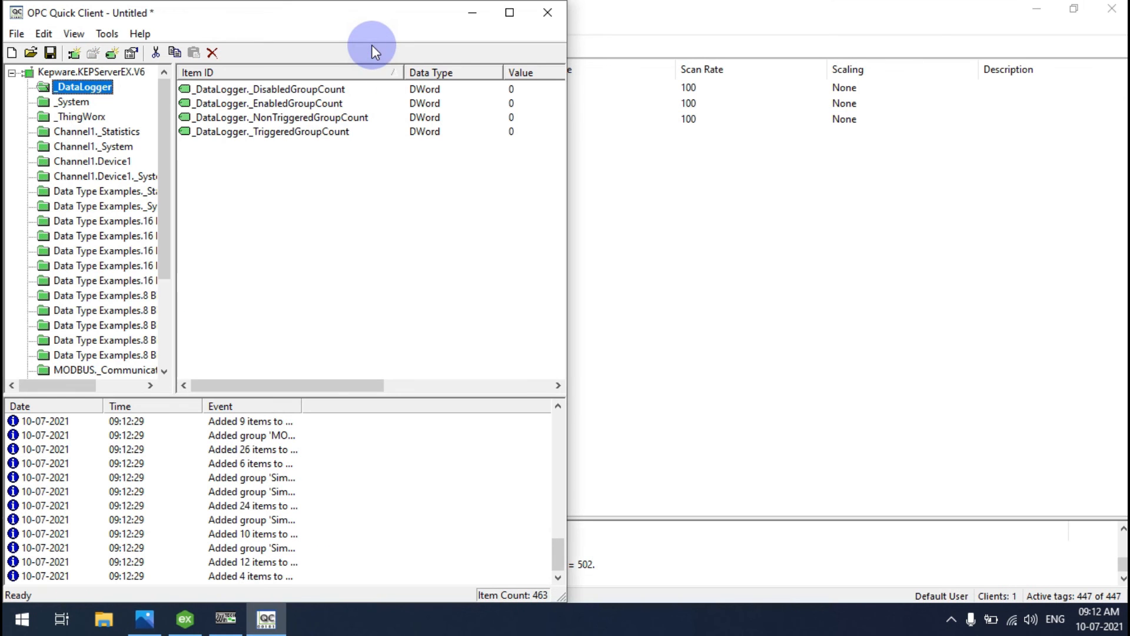
scroll(129, 291, down, 3)
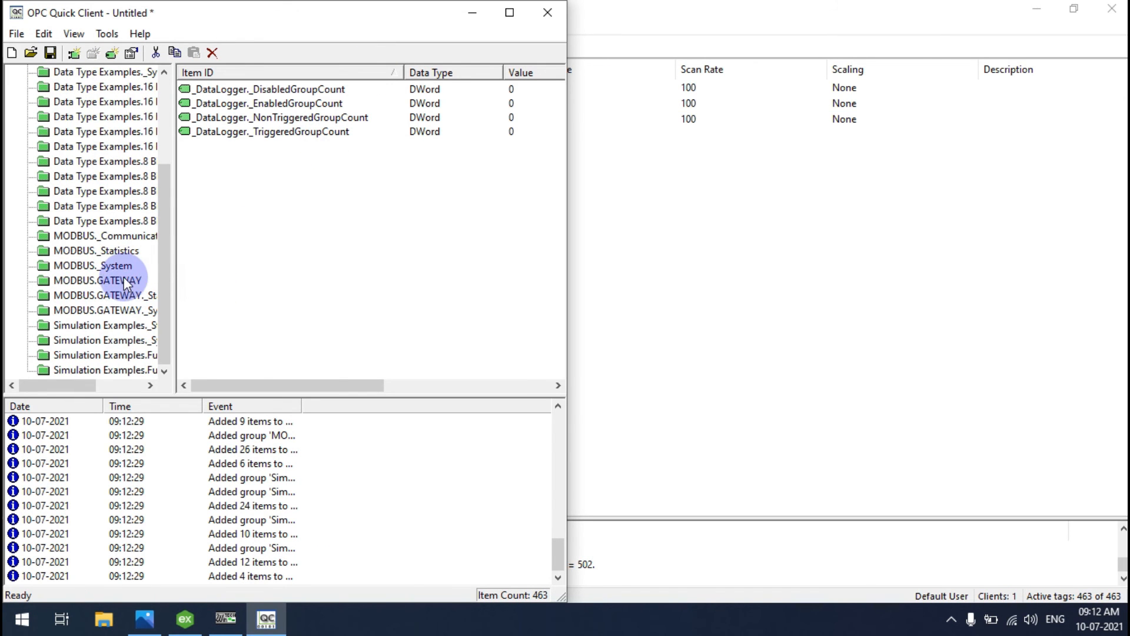
click(69, 280)
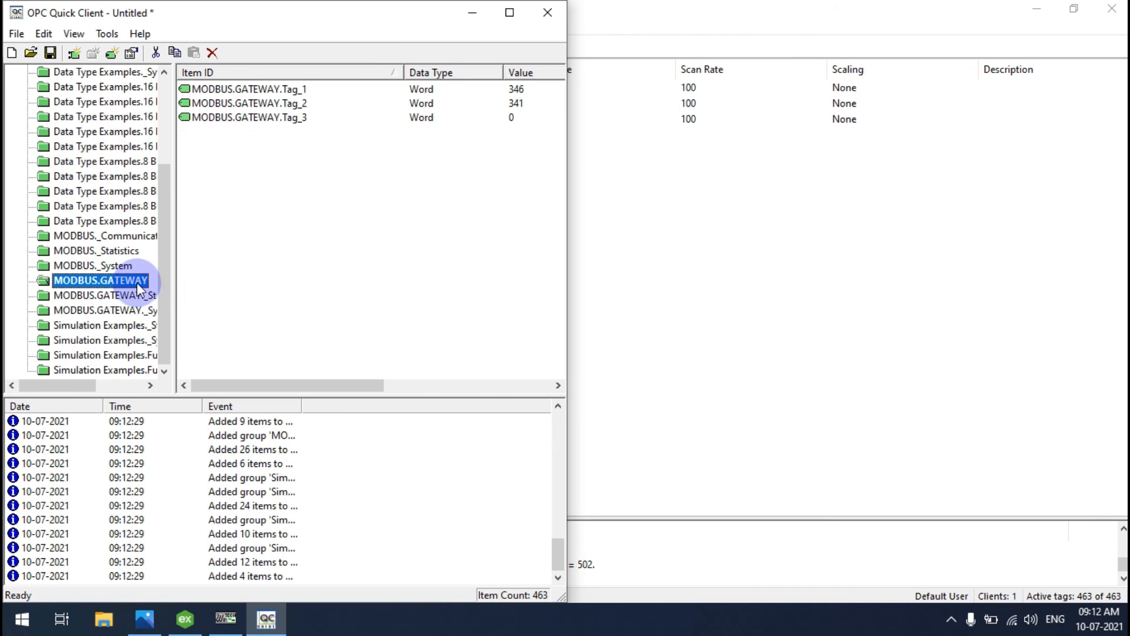
click(1036, 9)
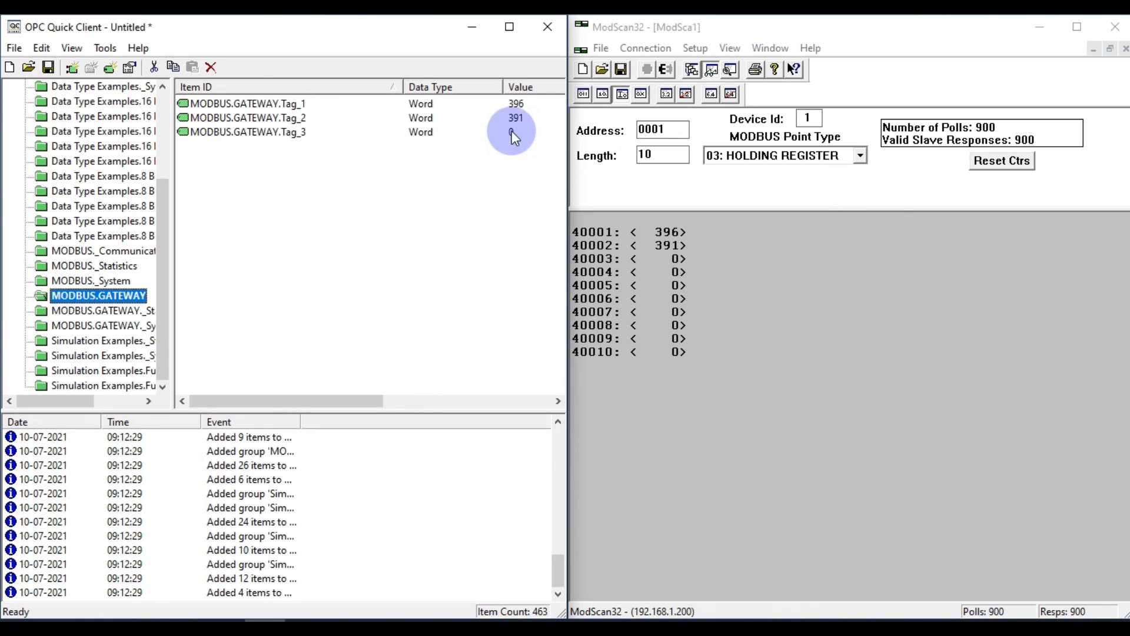
Write the value 55 to MODBUS.GATEWAY.Tag_3 with a synchronous write in OPC Quick Client
right_click(512, 131)
click(598, 246)
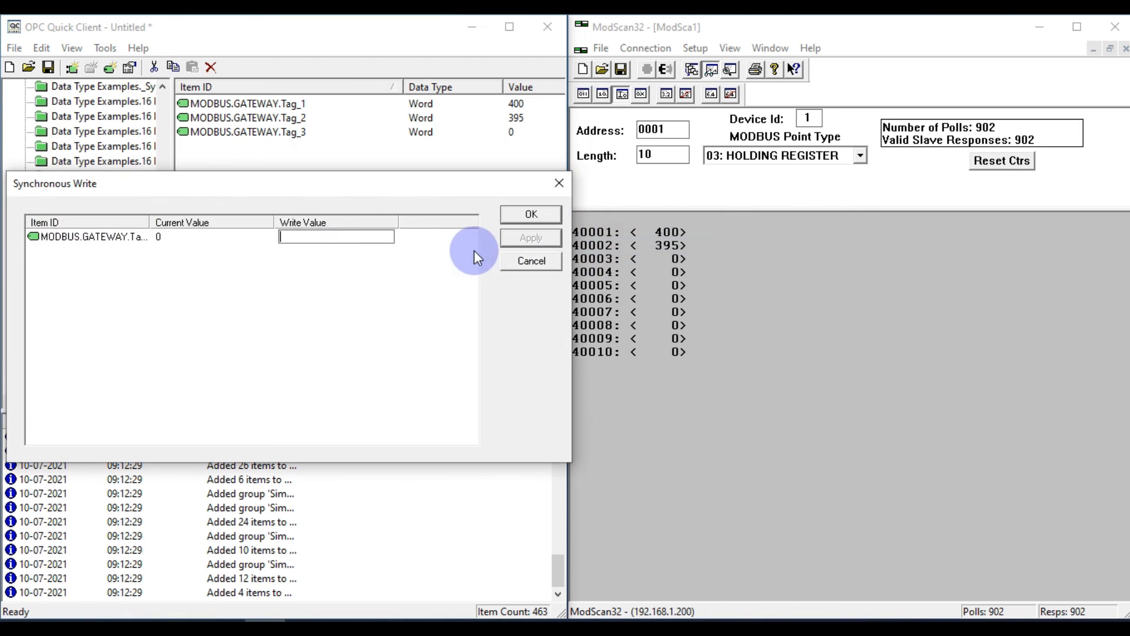
text(55)
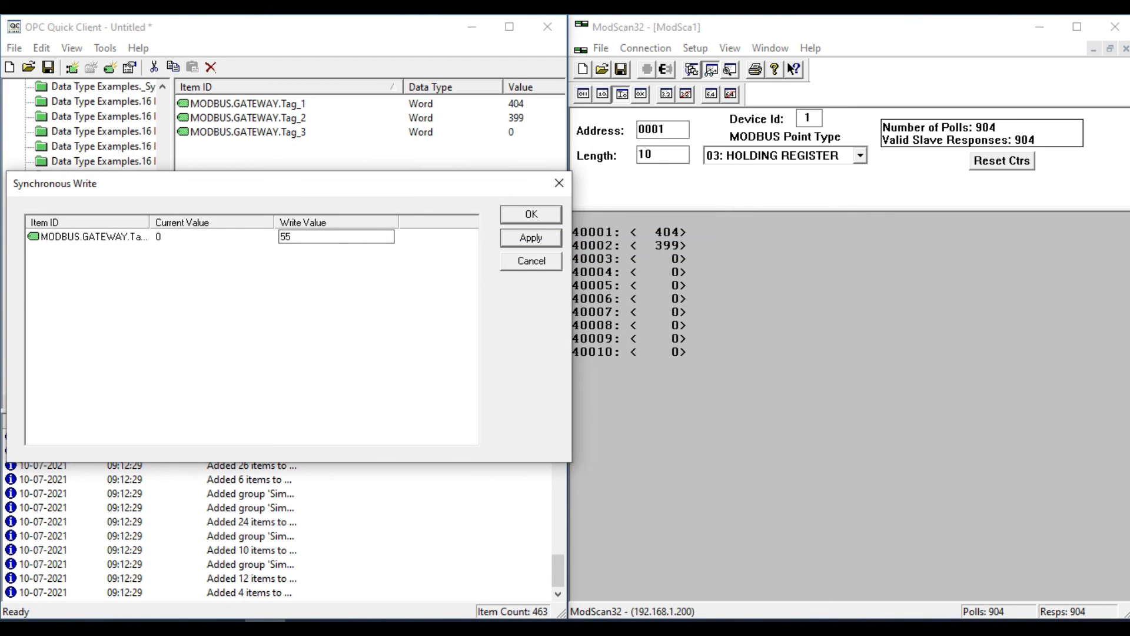
click(543, 239)
click(543, 217)
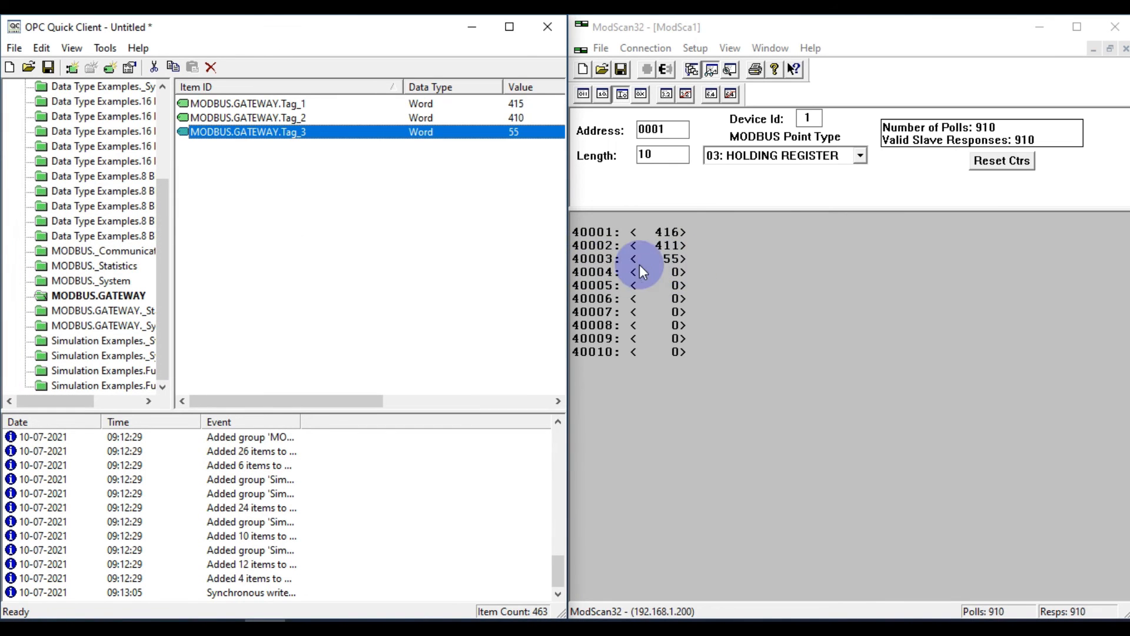
Switch to ModScan32 and write the value 56 to holding register 40003
double_click(673, 258)
drag(866, 336, 807, 335)
text(56)
key(Return)
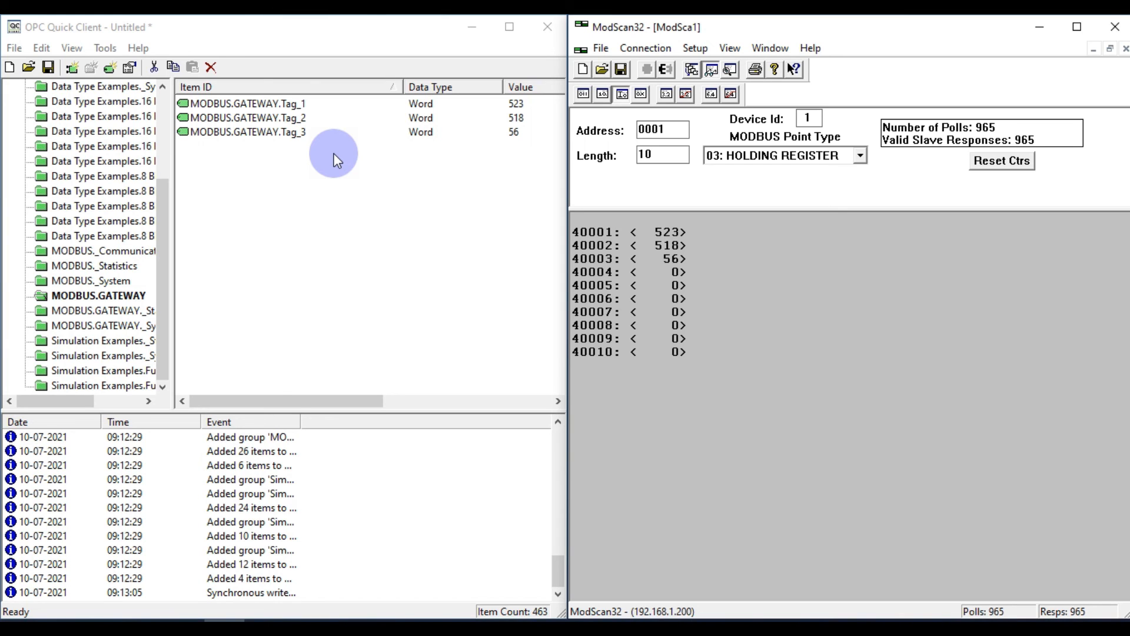
Review the MBTCP_KEP.png diagram in Photos against the live tag values and return to the desktop
key(alt+Tab)
key(alt+Tab)
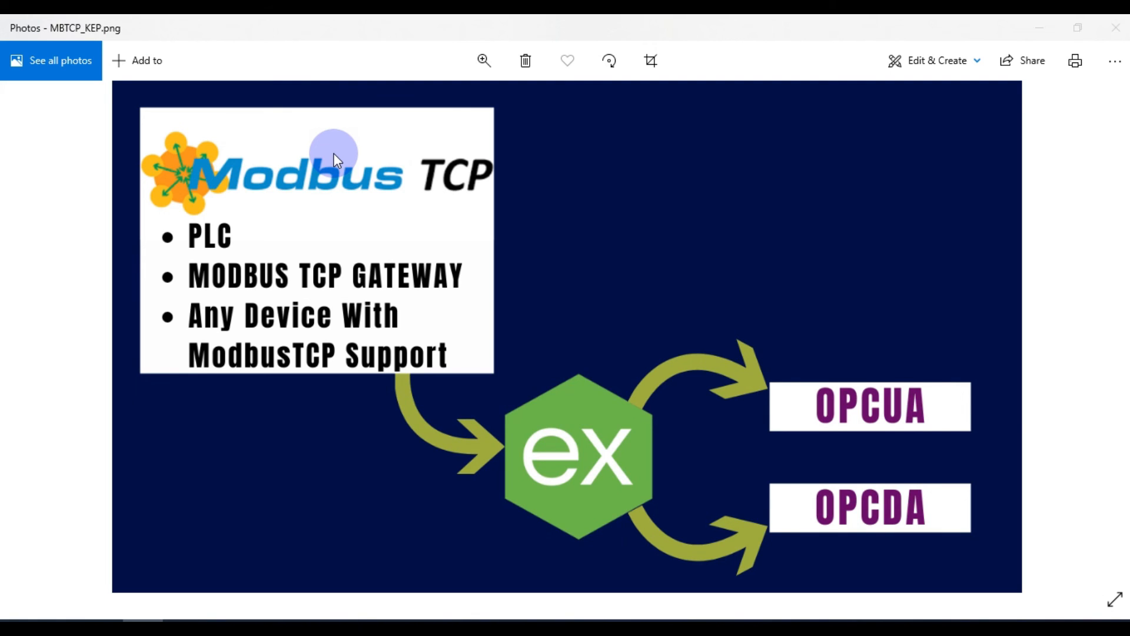
key(alt+Tab)
key(alt+Tab)
key(alt+Tab)
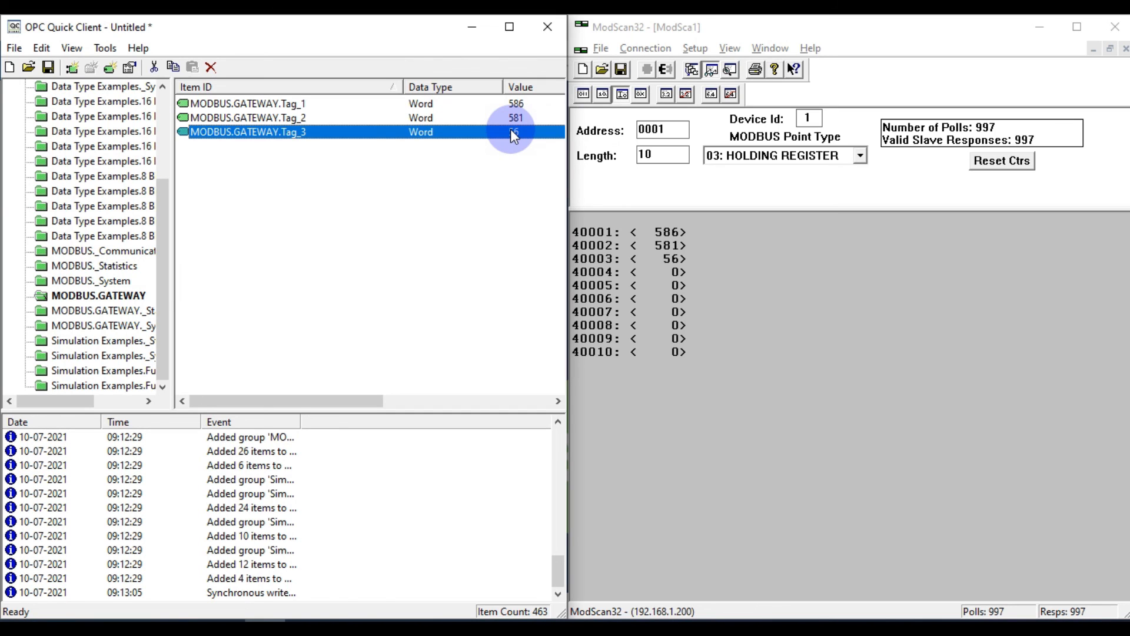
key(super+d)
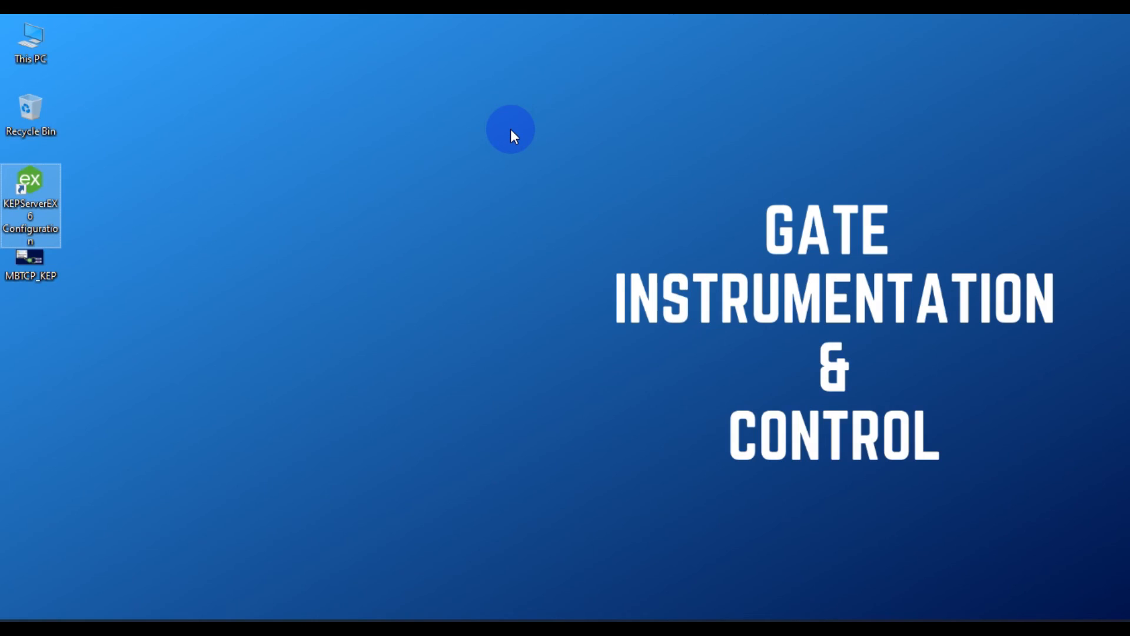